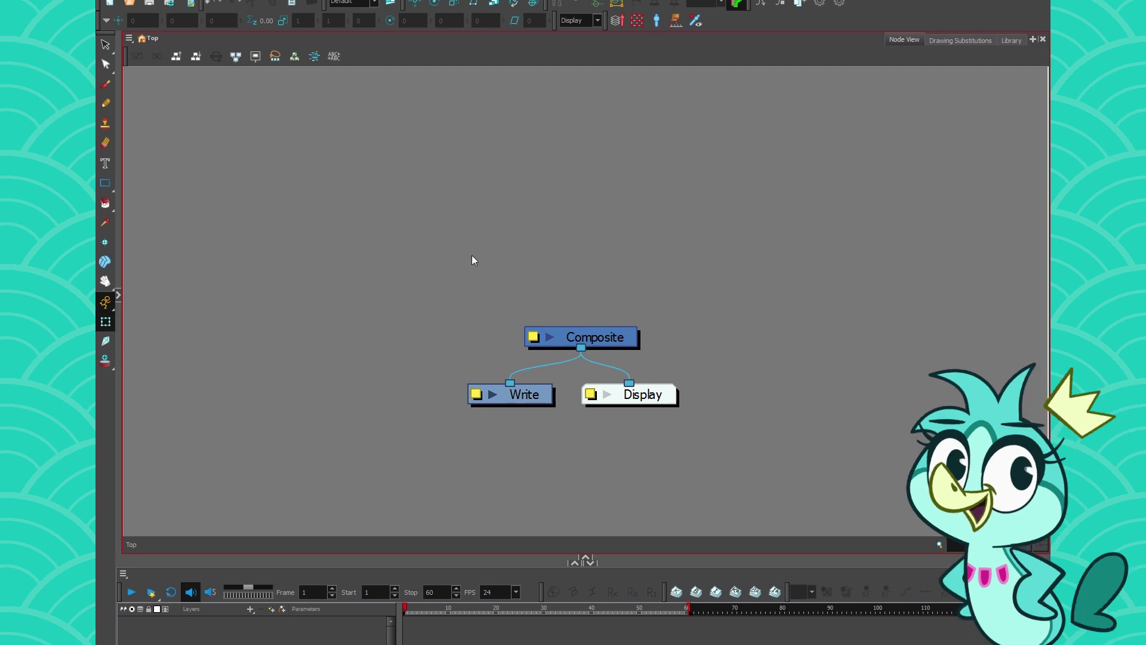
Add four vector drawing layers named f_eye, f_iris, nose and face.
key(ctrl+r)
drag(516, 260, 276, 159)
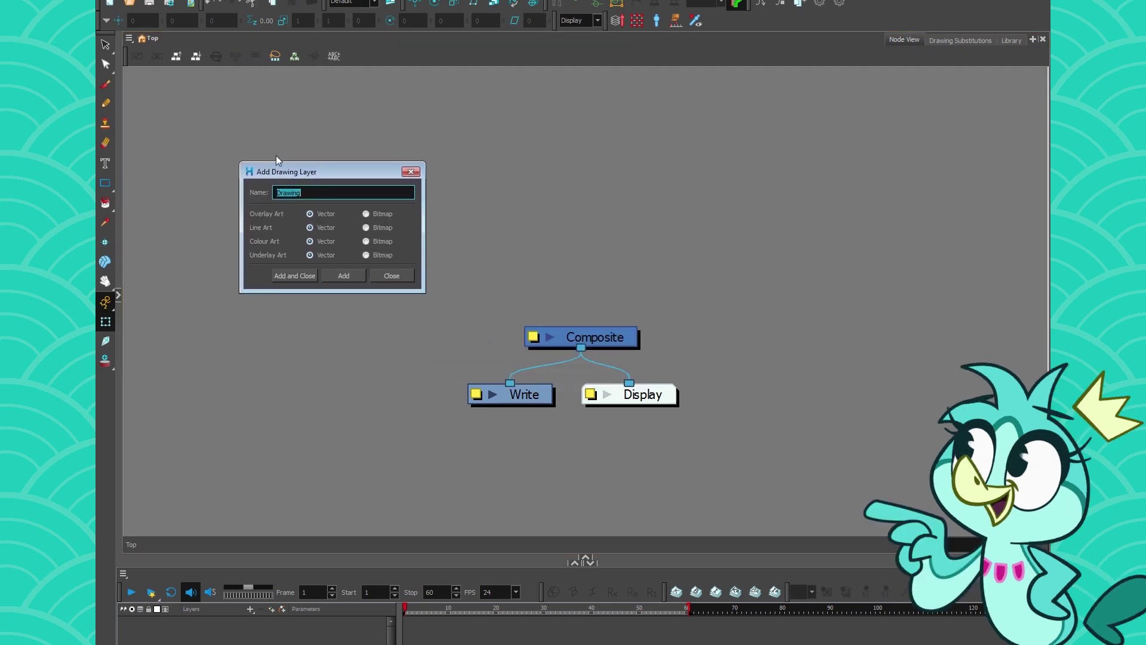
text(f_eye)
key(Return)
text(f_iris)
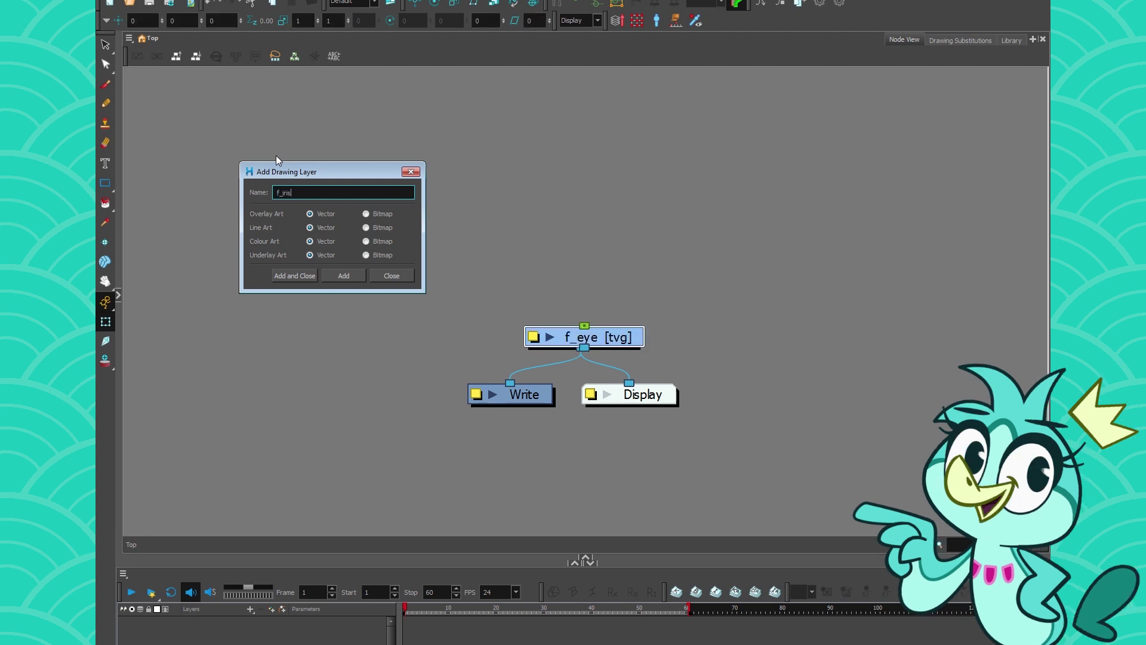
key(Return)
text(nose)
key(Return)
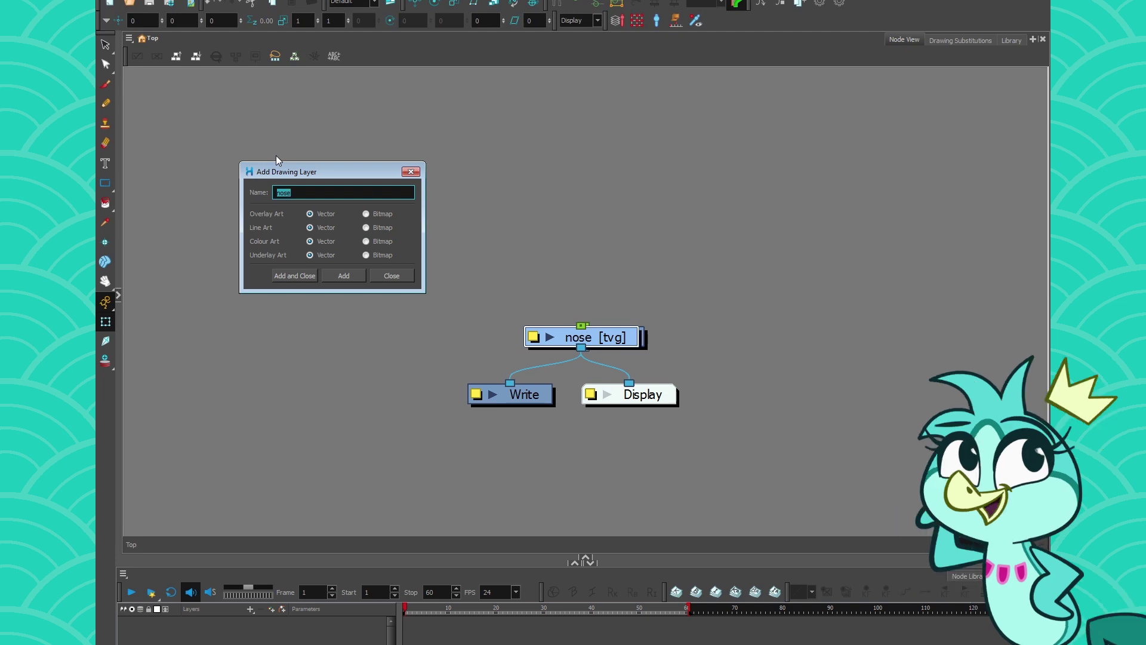
text(face)
key(Return)
key(Escape)
Spread the stacked drawing nodes out in a row and join f_eye and f_iris into a new composite.
drag(559, 335, 173, 190)
drag(242, 294, 380, 302)
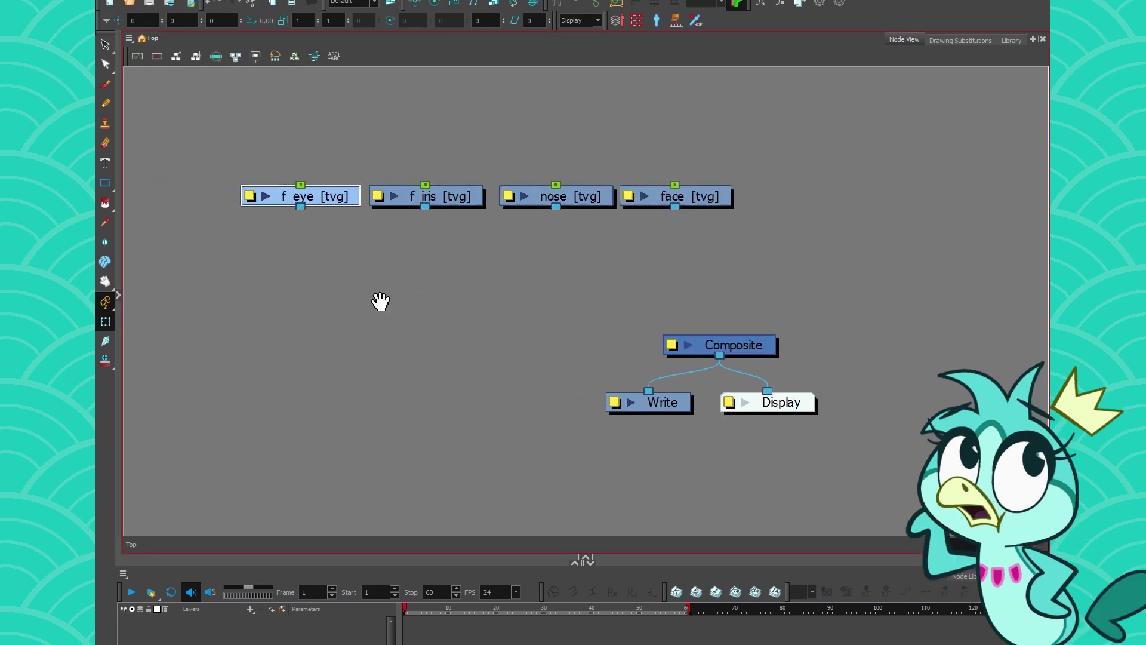
drag(374, 120, 304, 249)
key(shift+c)
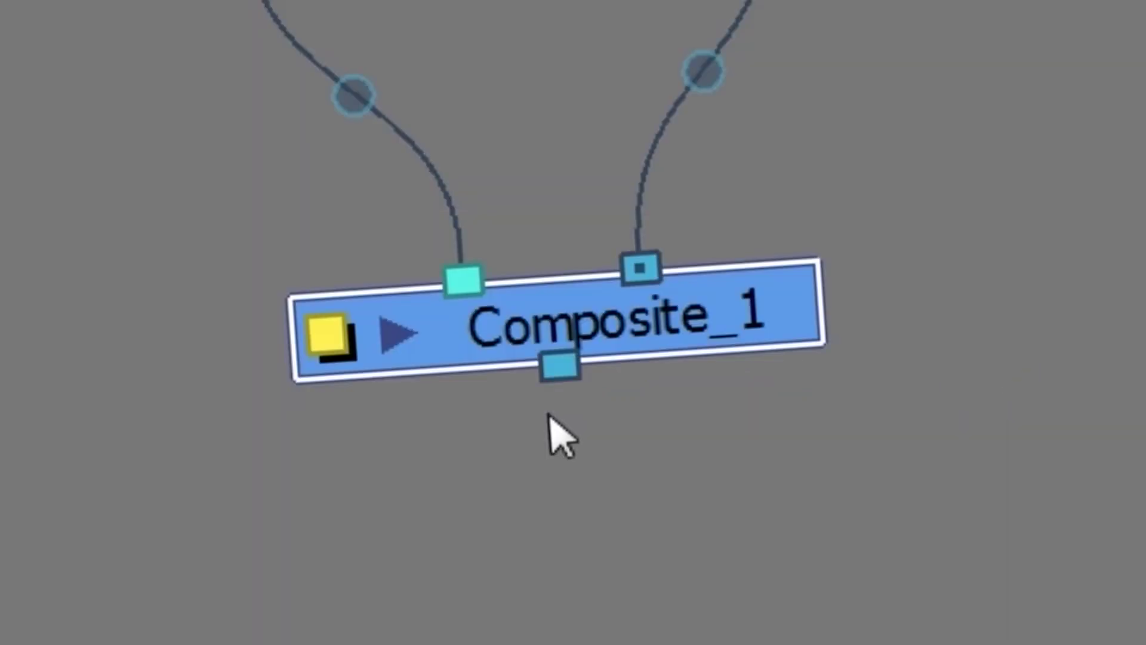
Set the mode of the composite joining f_eye and f_iris to Pass Through.
scroll(368, 322, up, 3)
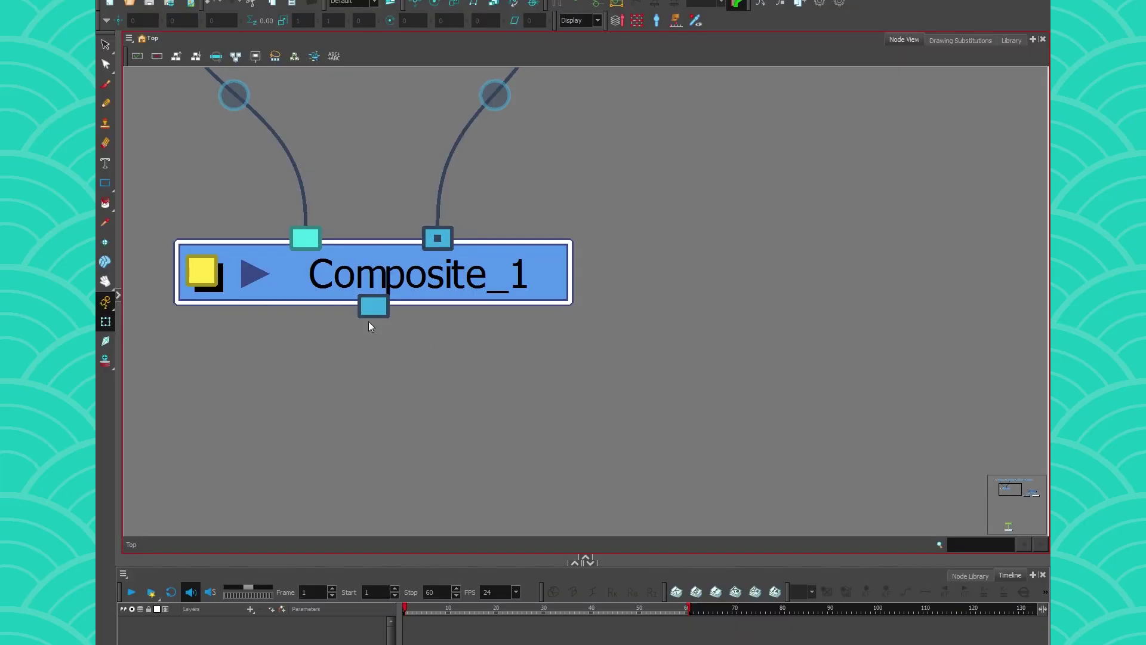
click(200, 270)
click(504, 215)
click(493, 248)
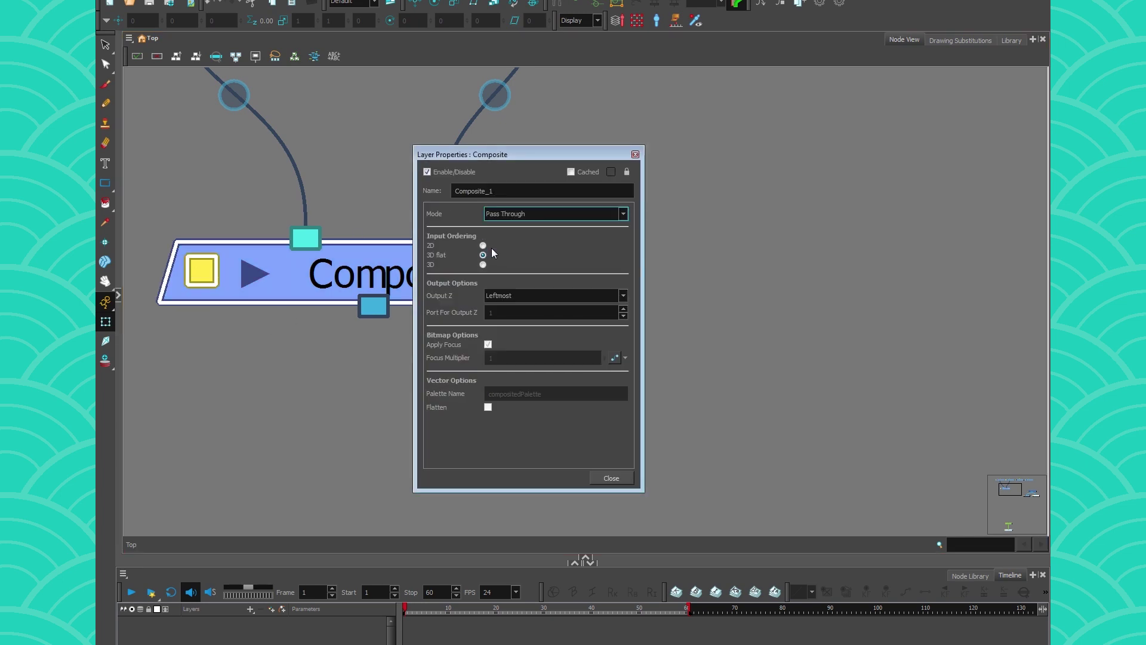
click(597, 477)
scroll(302, 337, down, 3)
scroll(302, 337, up, 2)
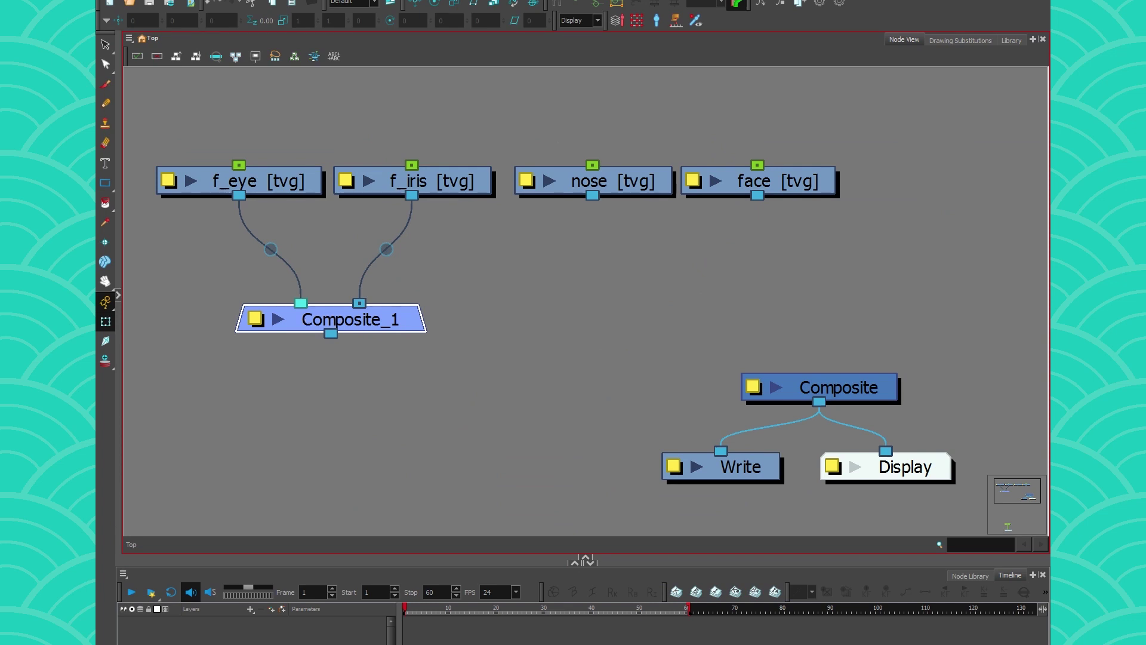
Enable Default Pass Through Composite in the preferences and choose the Rigging preference set.
right_click(308, 326)
click(154, 320)
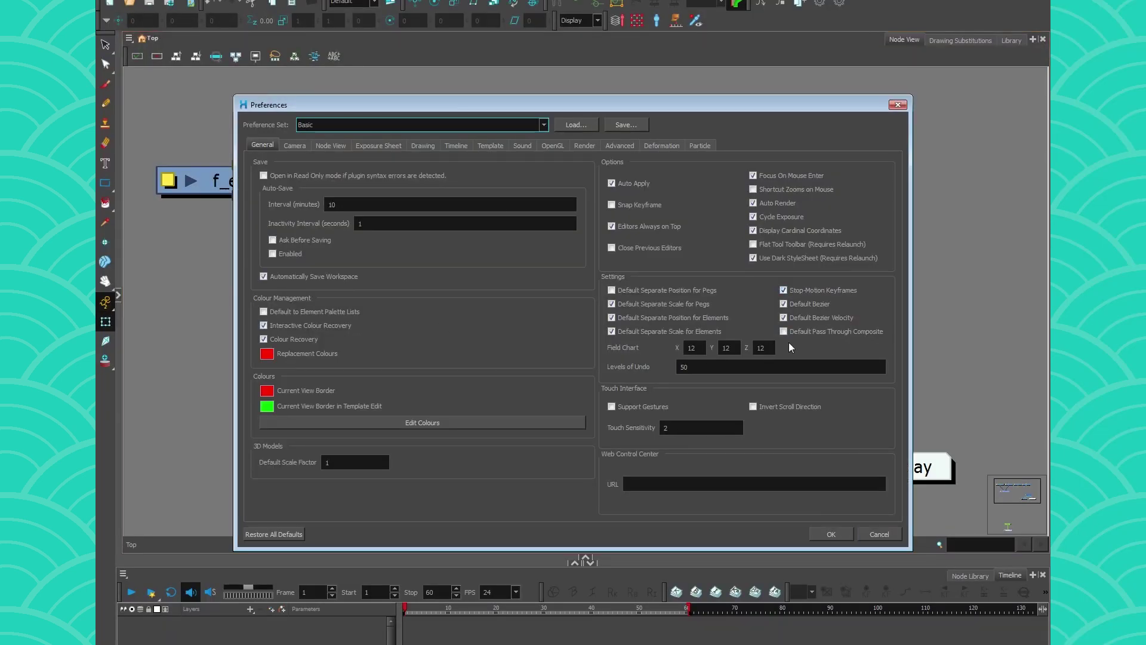
mouse_move(789, 336)
click(709, 277)
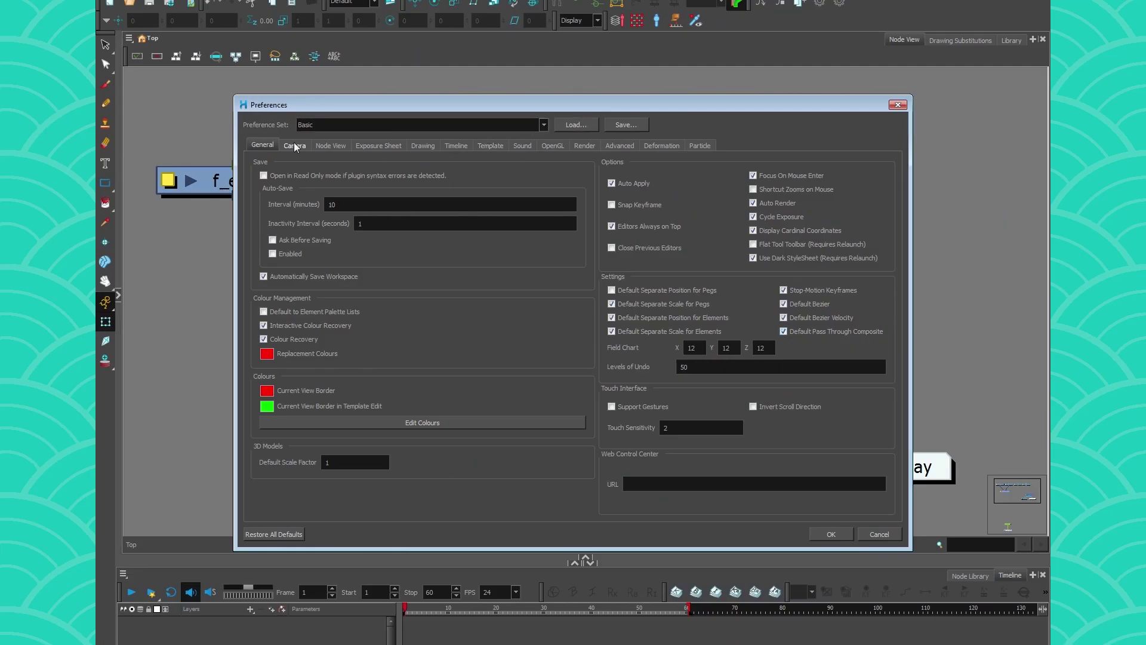
click(305, 125)
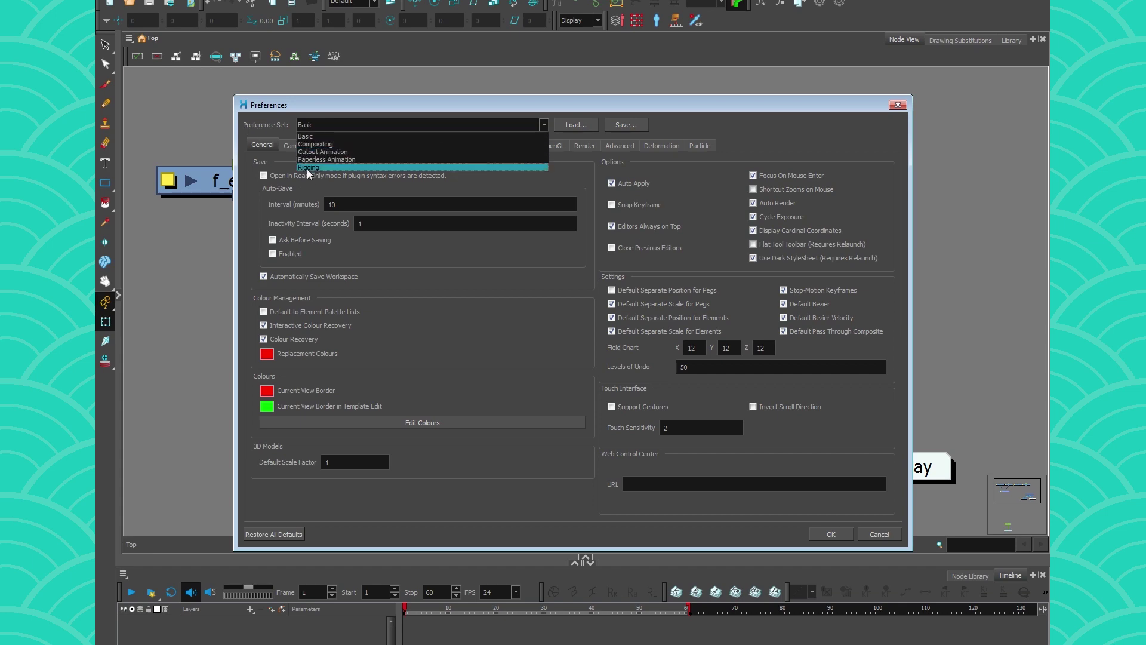
click(311, 168)
mouse_move(797, 339)
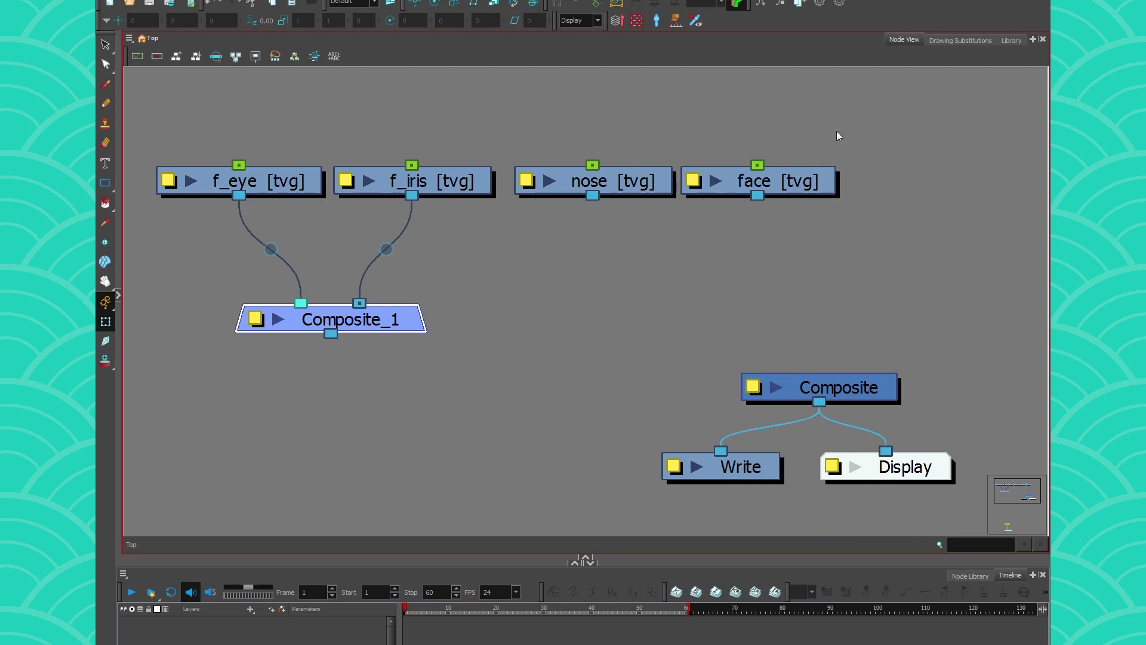
Run Set Properties for Many Layers on the f_eye, f_iris, nose and face nodes.
drag(867, 142, 194, 206)
click(295, 56)
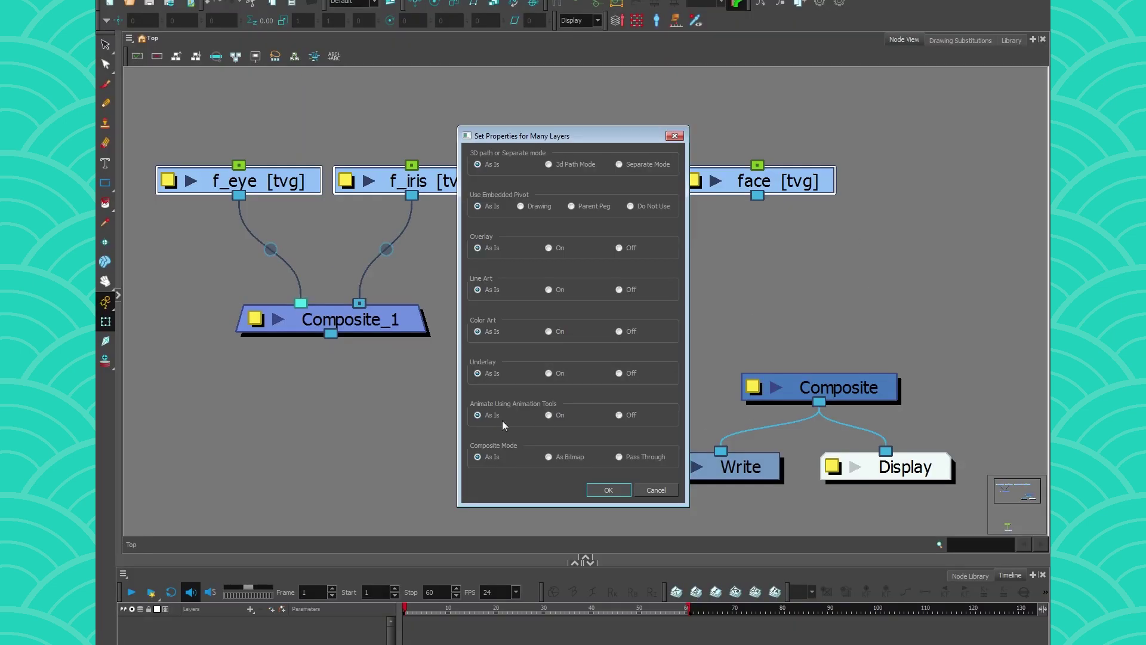
click(609, 490)
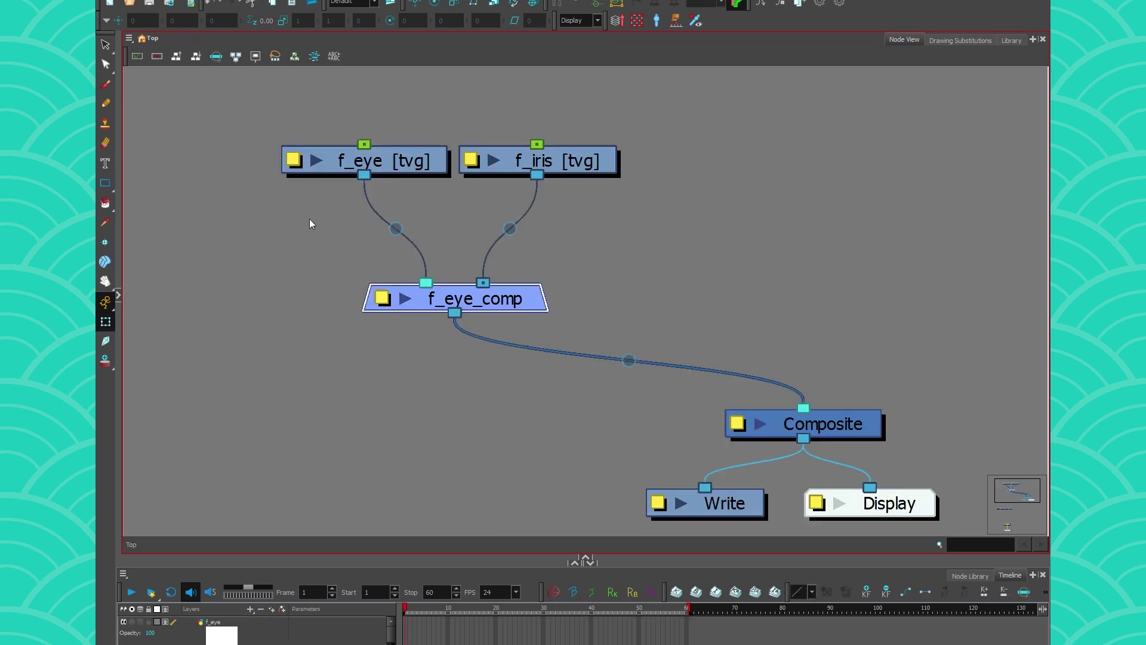
Duplicate the f_eye, f_iris and f_eye_comp nodes beside the originals and connect the copied composite to the main Composite.
drag(587, 91, 292, 315)
drag(465, 372, 300, 373)
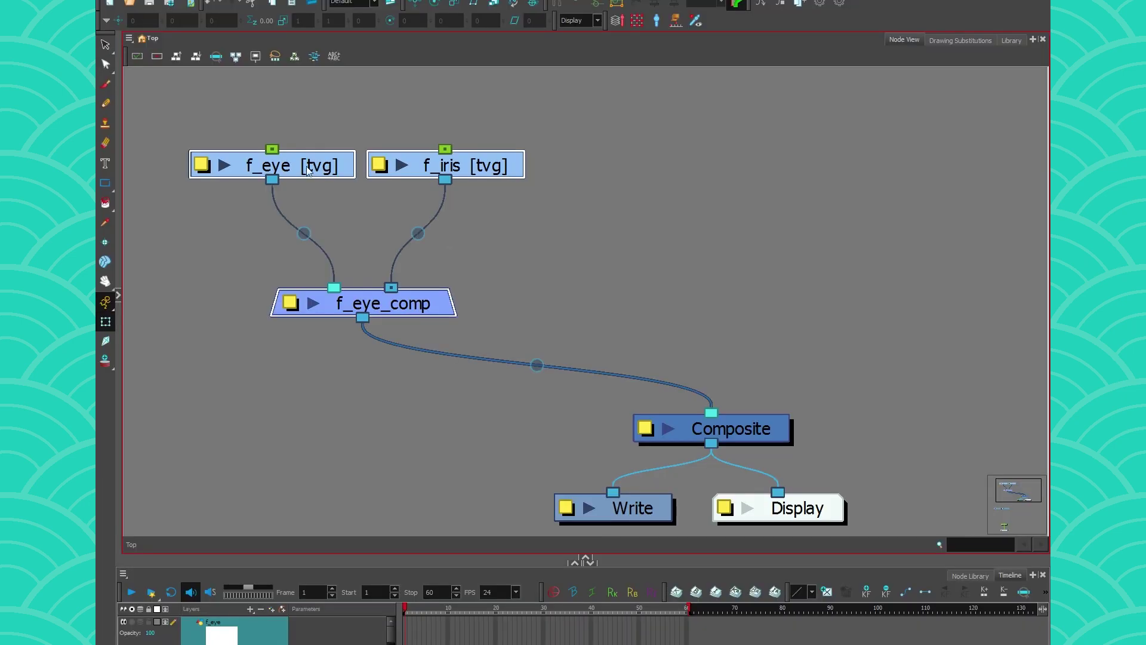
drag(486, 89, 277, 336)
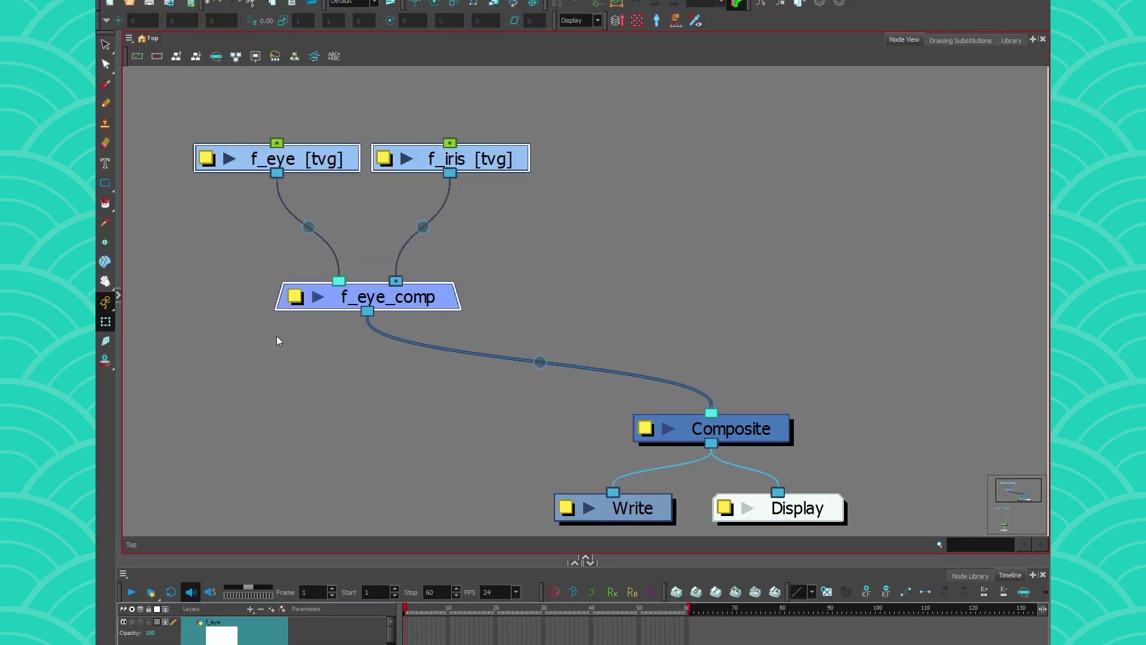
click(127, 1)
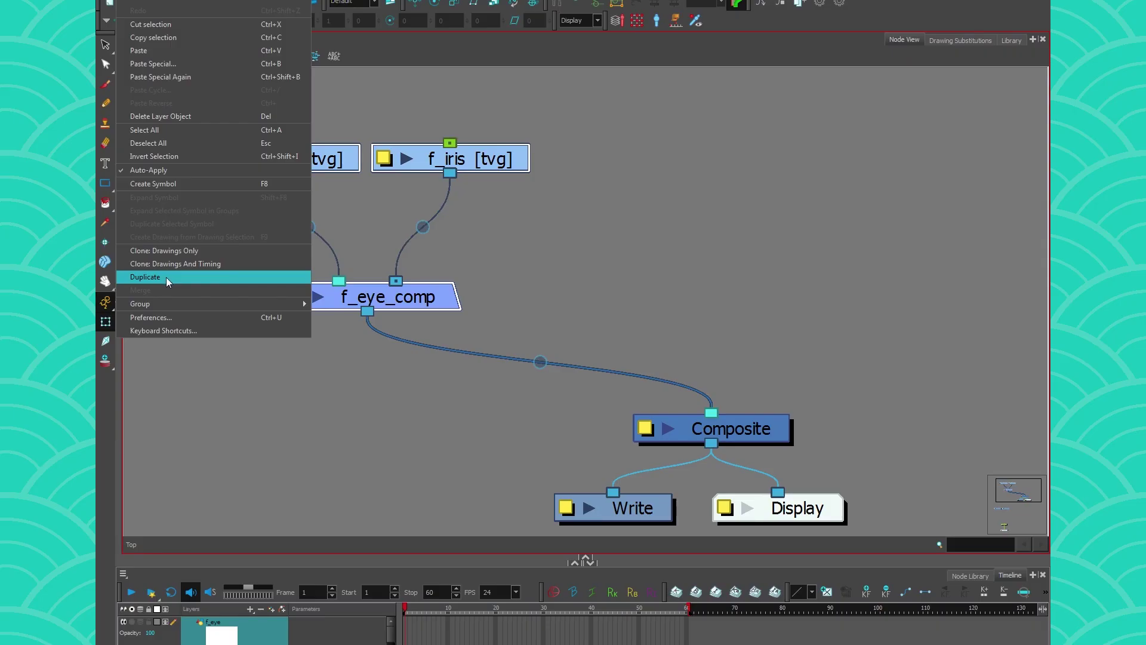
click(166, 277)
drag(296, 298, 739, 159)
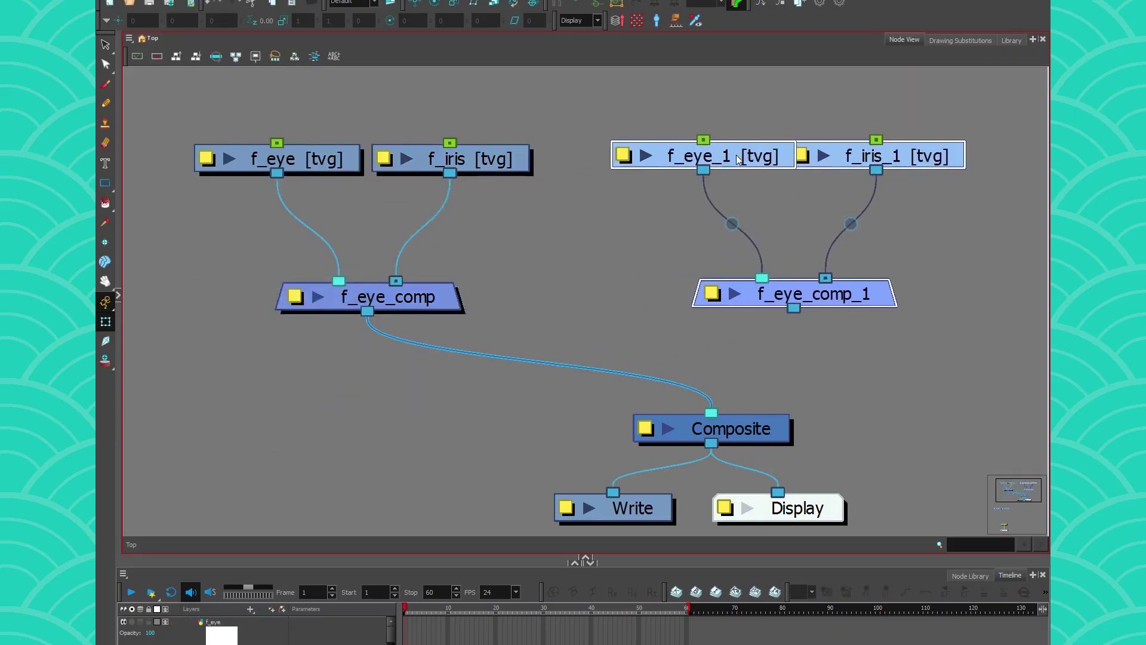
drag(793, 308, 737, 412)
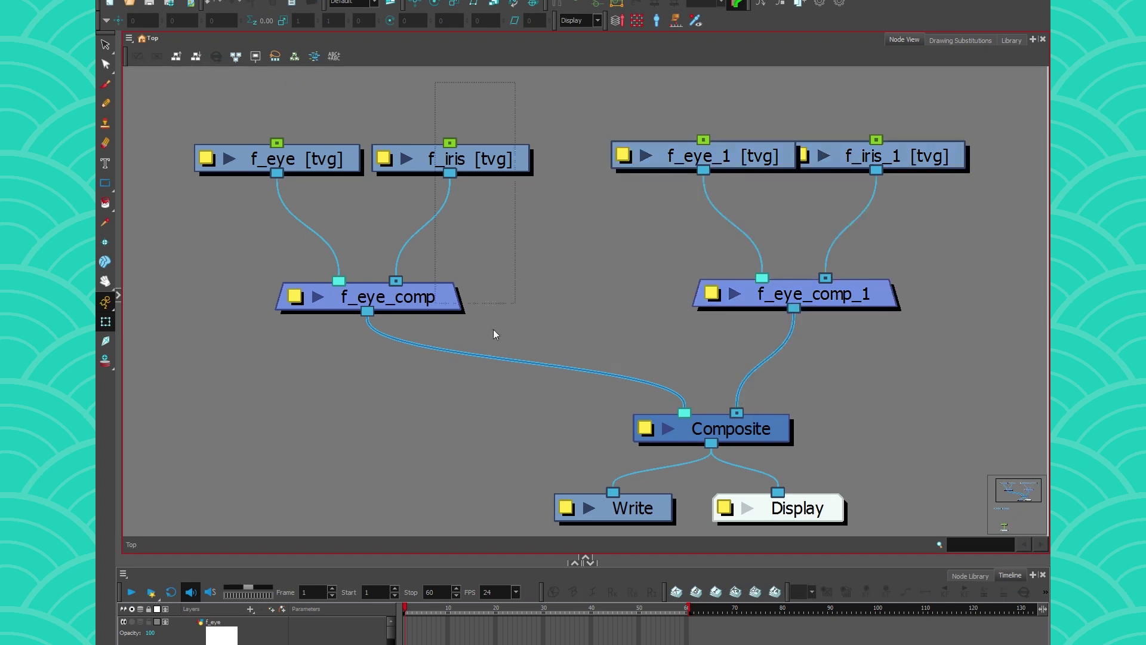
Examine how the duplicated eye, iris and composite nodes are named compared with the originals.
drag(494, 331, 217, 342)
drag(913, 98, 623, 326)
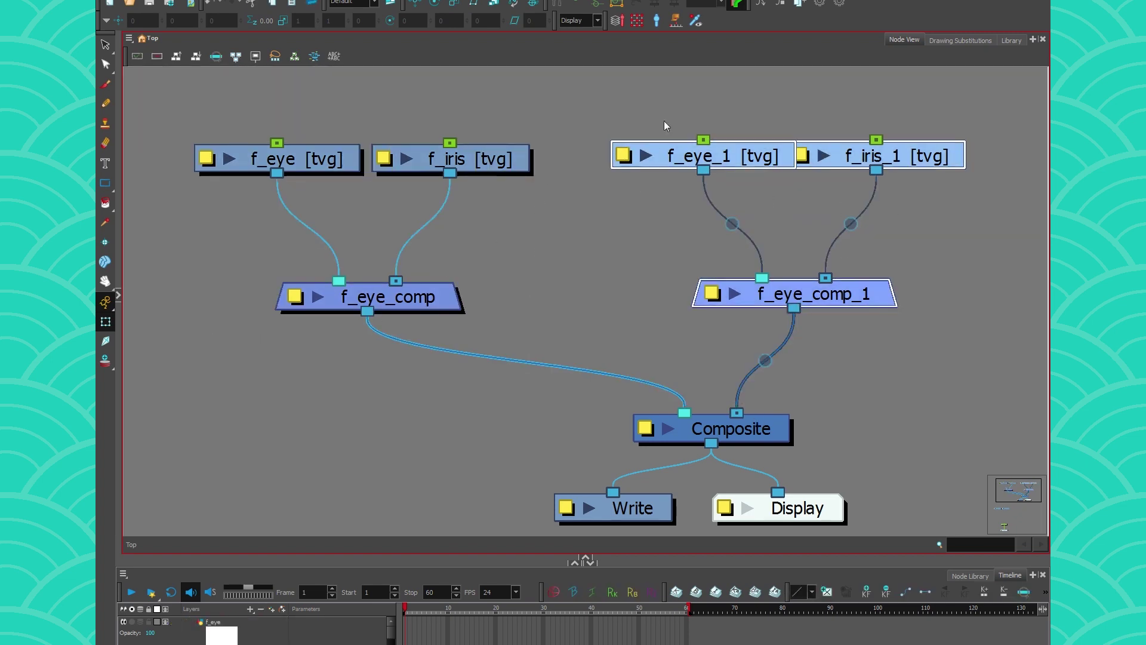
scroll(679, 162, up, 5)
scroll(683, 166, down, 3)
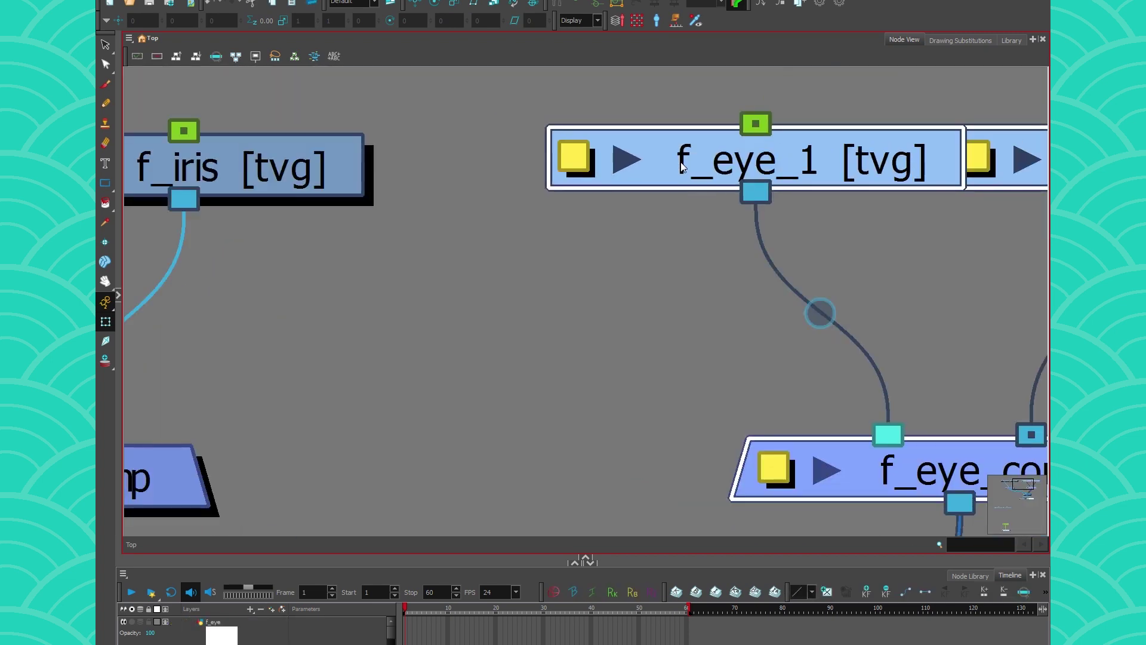
scroll(682, 166, down, 2)
drag(697, 251, 599, 243)
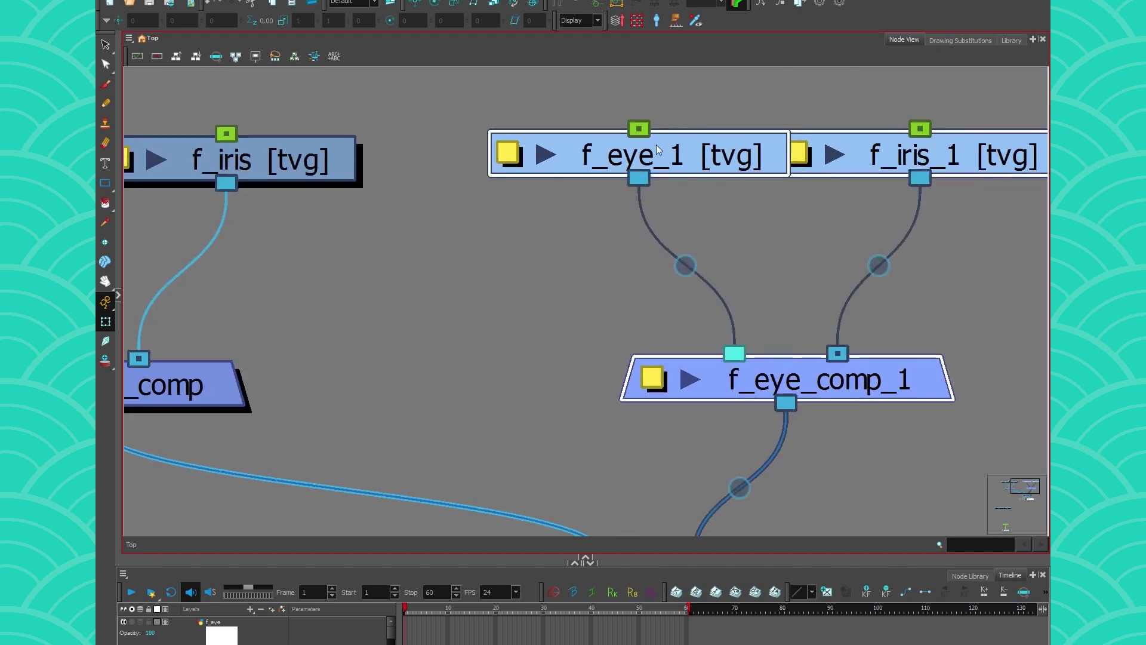
scroll(679, 158, up, 3)
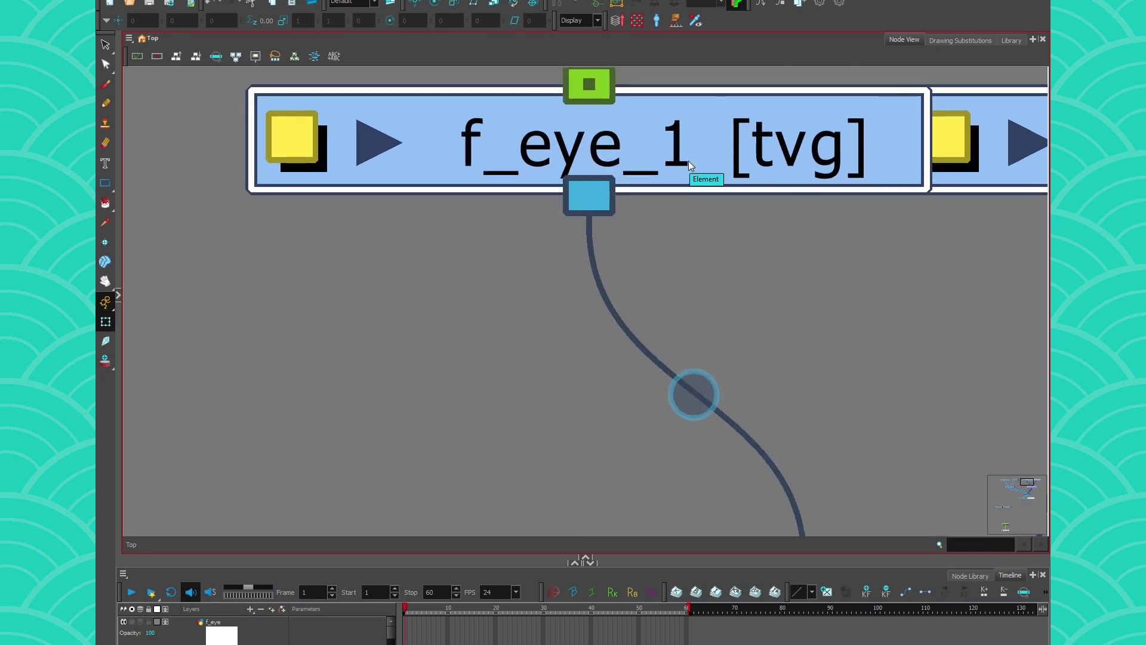
scroll(705, 160, down, 2)
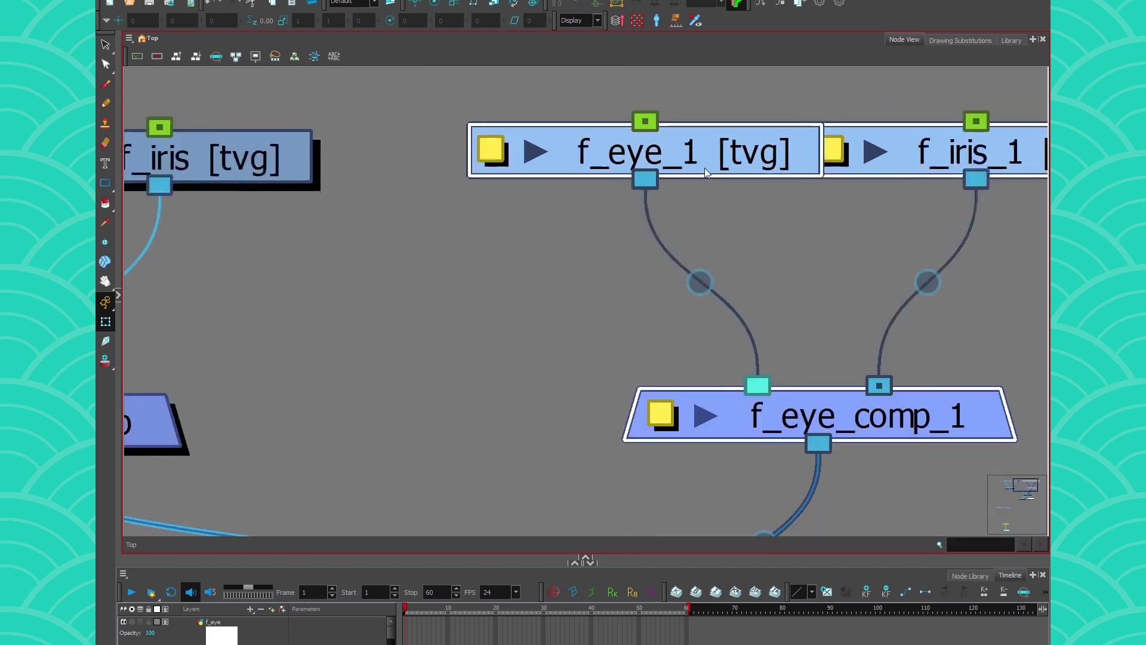
scroll(705, 172, down, 1)
drag(605, 293, 526, 316)
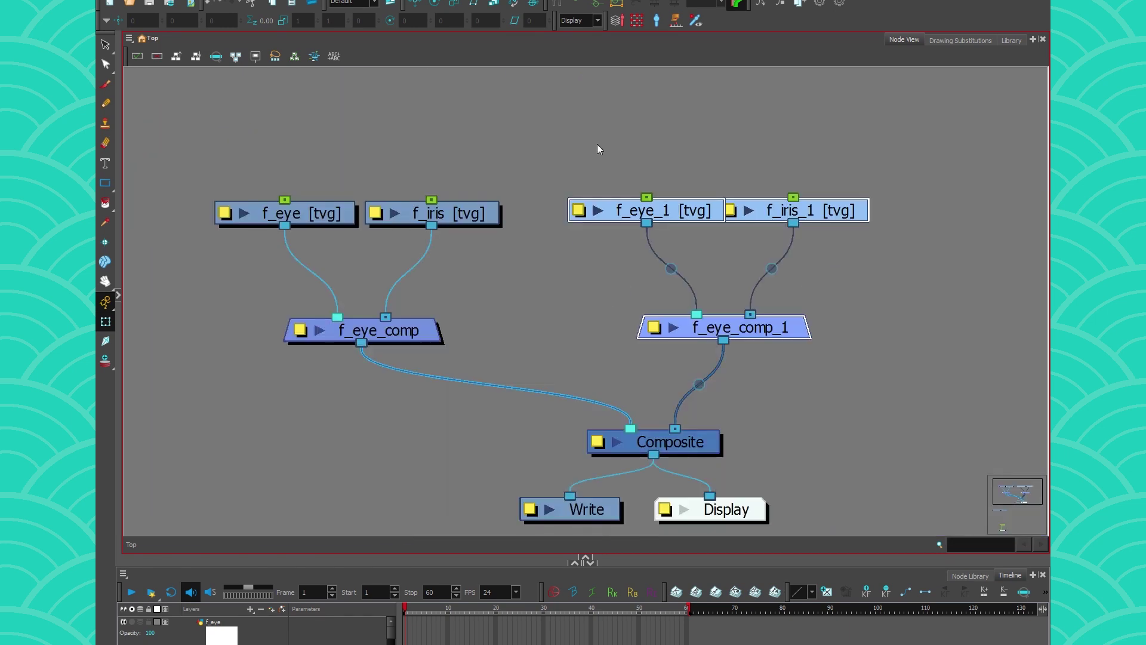
Move the duplicated iris node clear of the duplicated eye node so they no longer touch.
click(733, 168)
drag(777, 216, 794, 215)
click(433, 131)
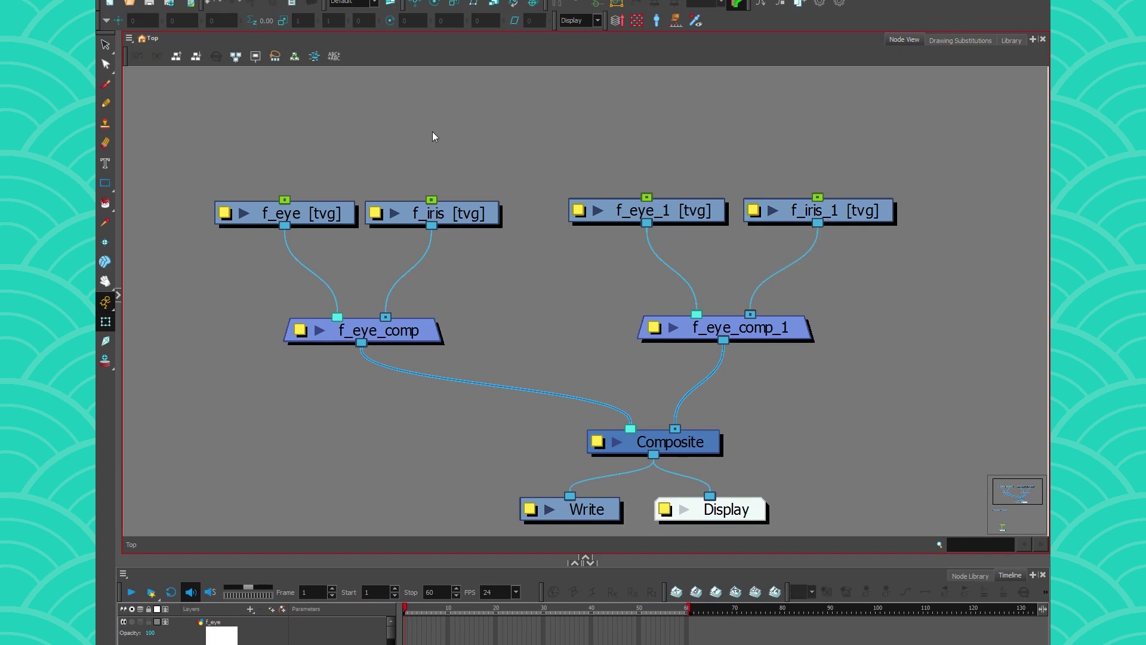
Replace the f_ prefix of the duplicated eye, iris and composite nodes with b_.
drag(869, 149, 606, 362)
click(333, 57)
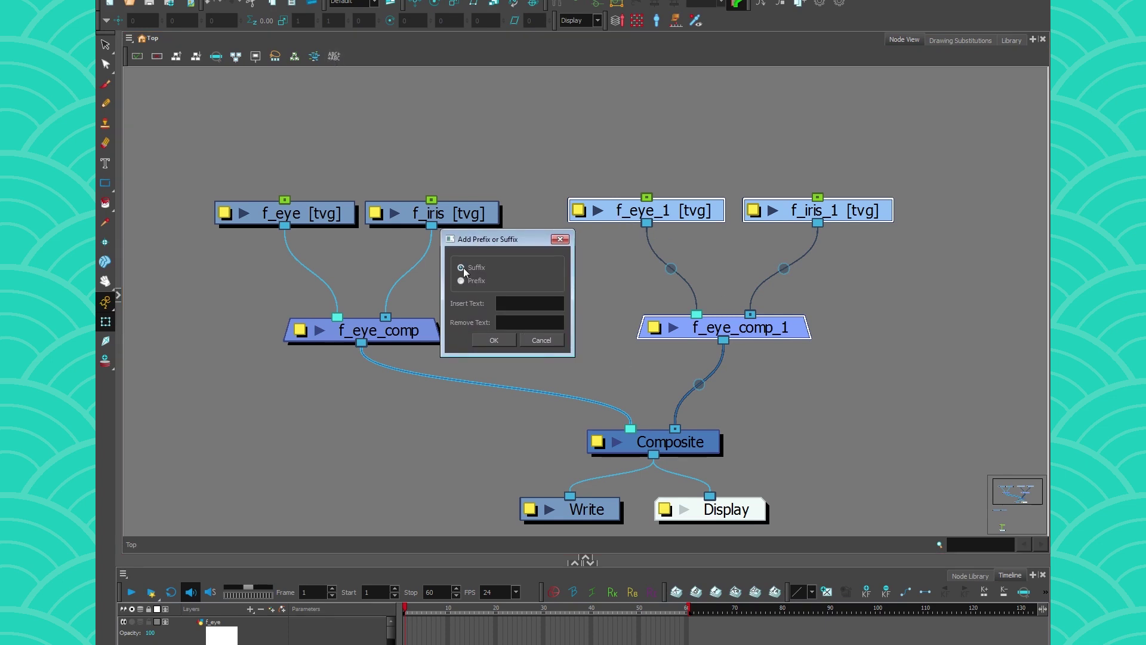
click(471, 283)
click(513, 321)
click(514, 303)
text(b_)
click(494, 340)
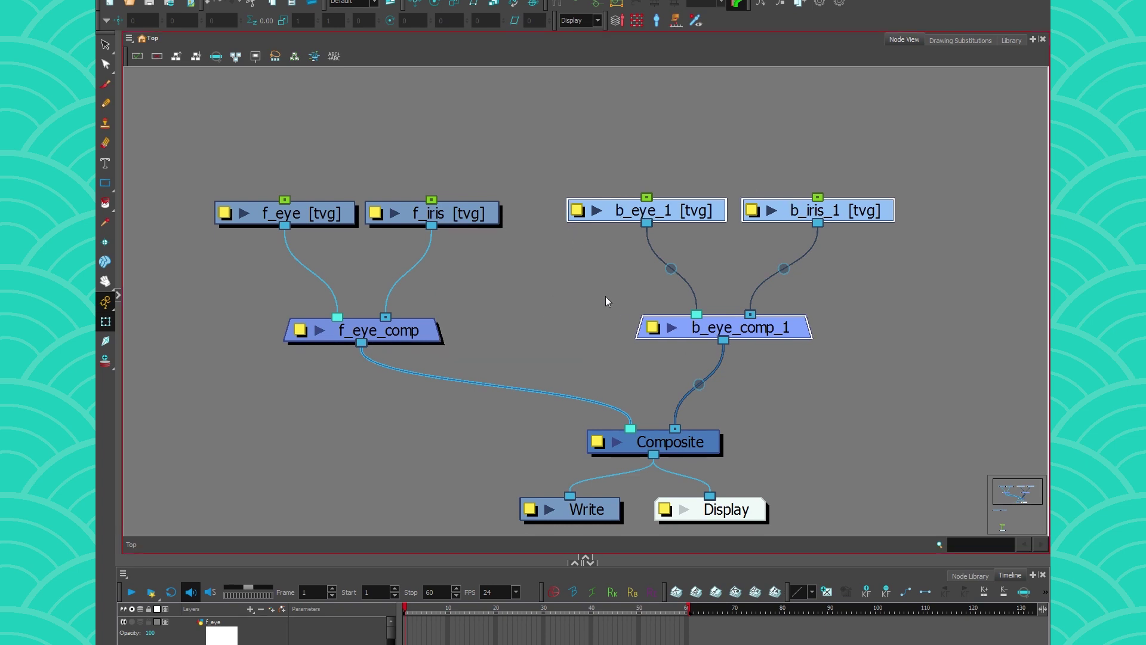
Remove the _1 suffix from the duplicated eye, iris and composite nodes.
drag(826, 245, 593, 365)
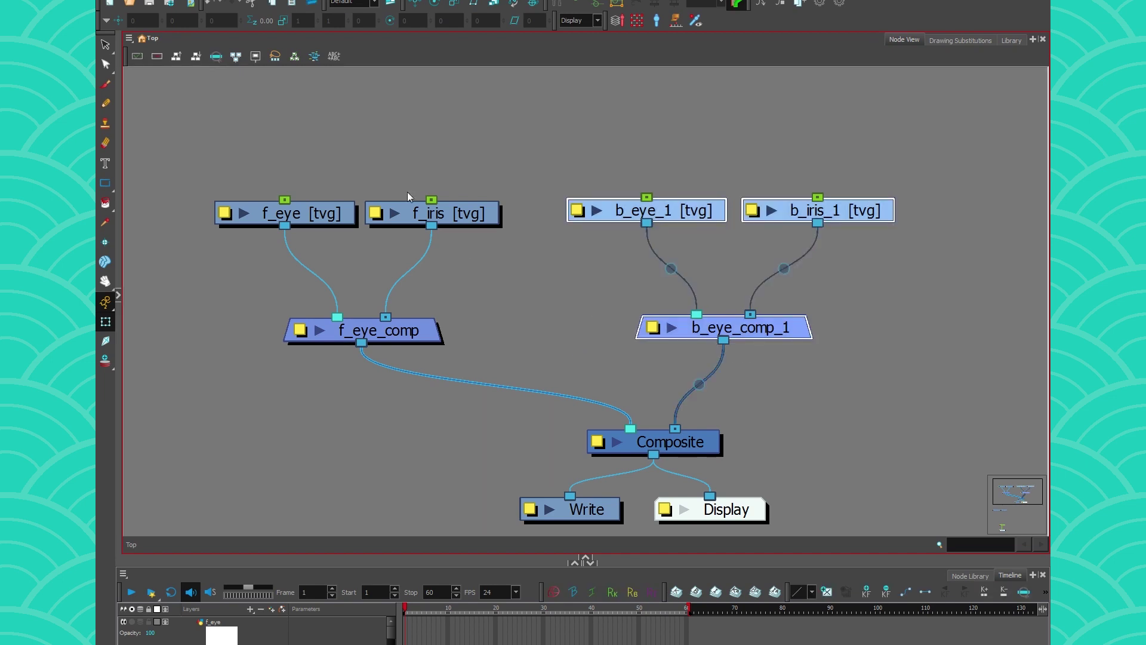
click(330, 60)
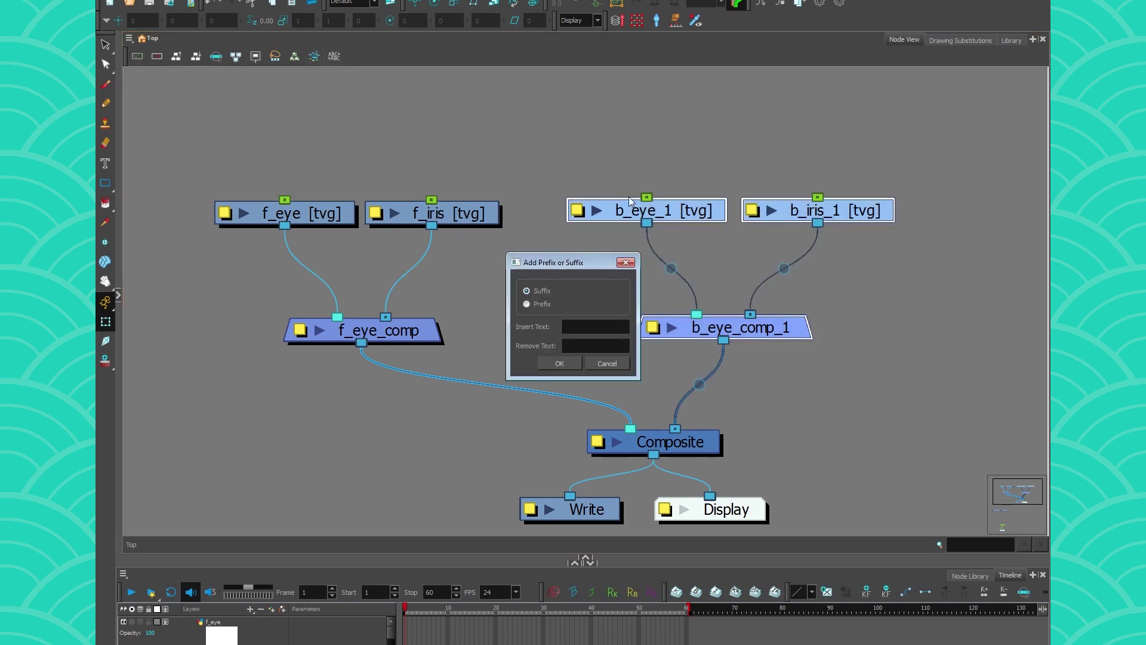
click(573, 344)
text(_1)
key(Return)
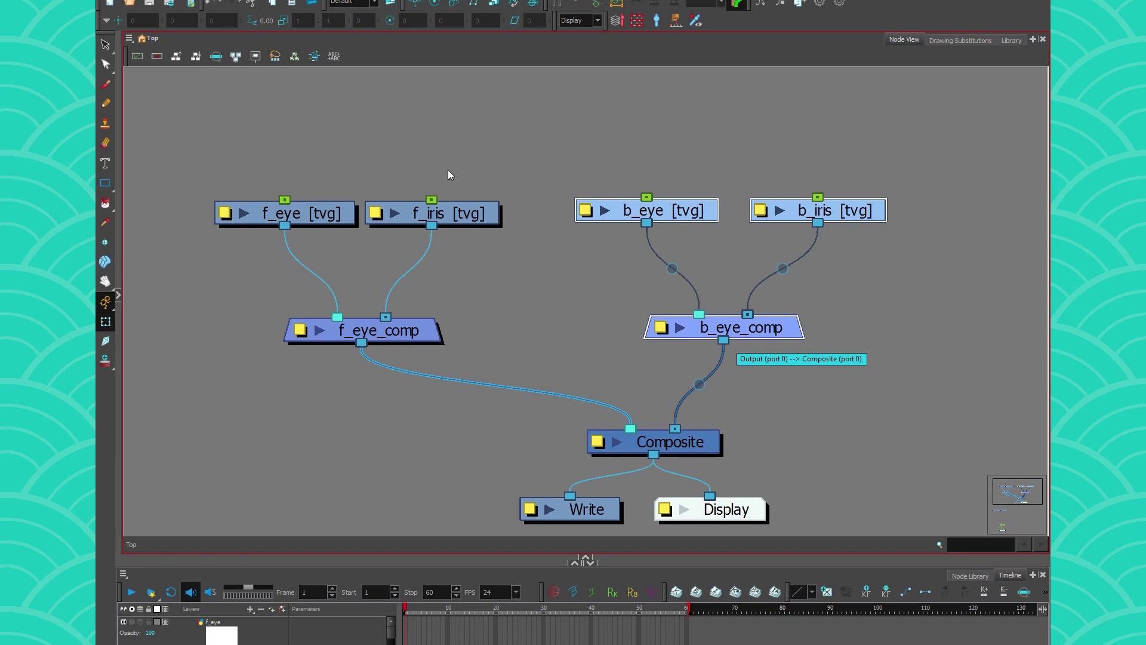
drag(448, 170, 233, 367)
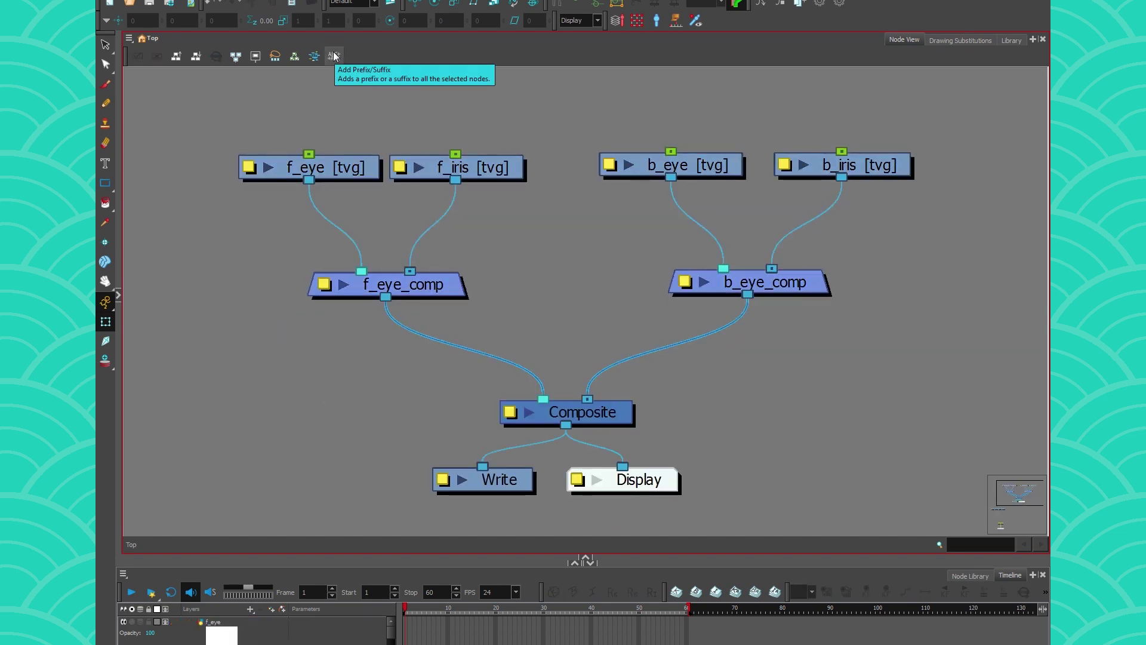
scroll(300, 314, down, 3)
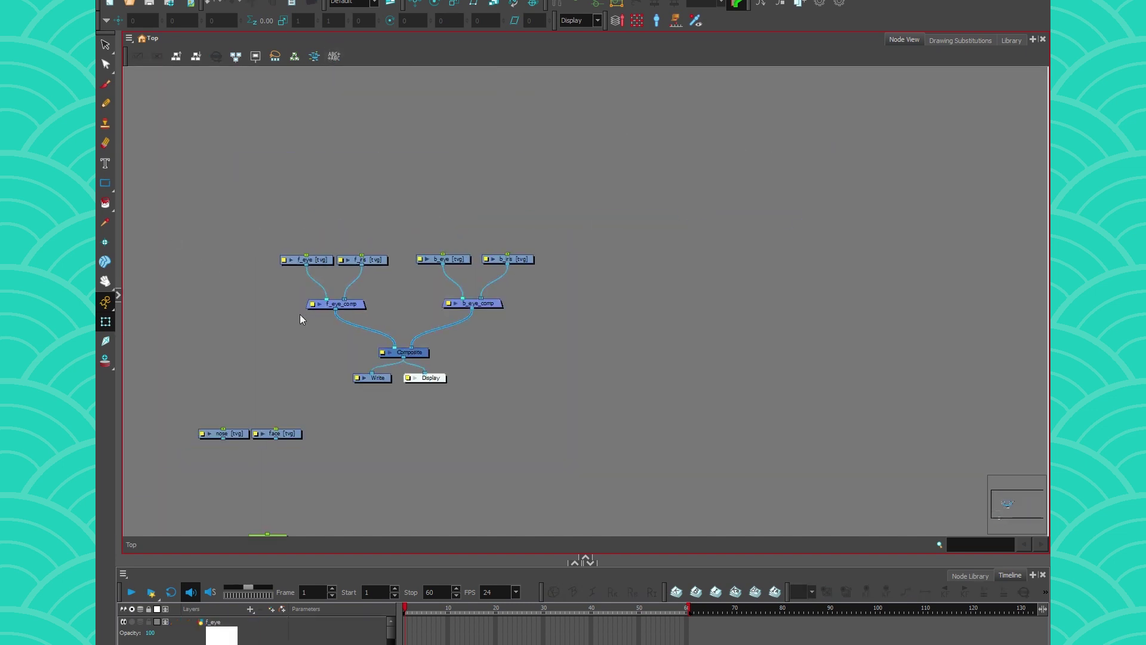
scroll(299, 314, up, 3)
drag(267, 320, 362, 308)
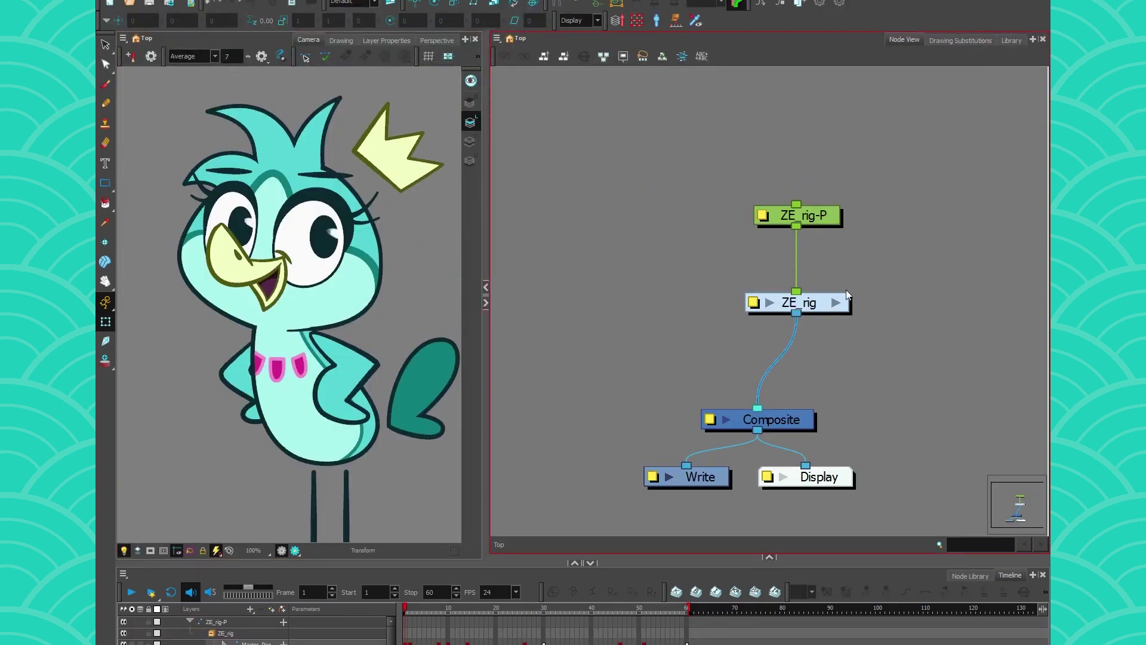
Inspect the node network inside the ZE_rig group and return to the top level.
click(836, 302)
scroll(955, 313, up, 2)
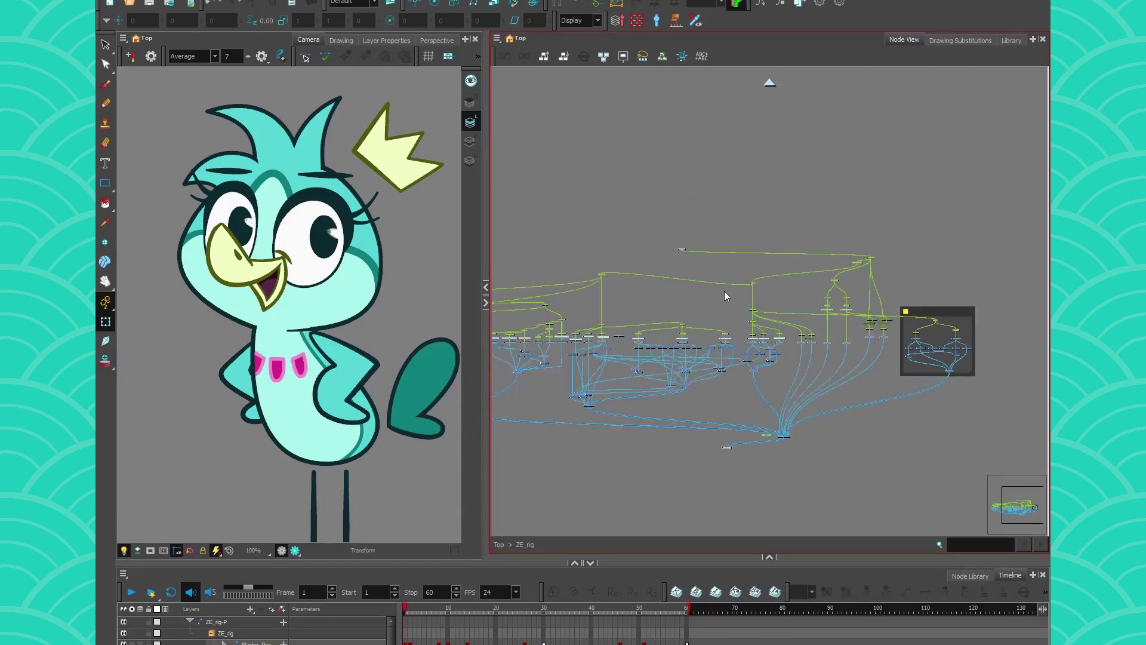
click(498, 544)
Look through the beak's drawing substitutions and return to the node network.
click(239, 257)
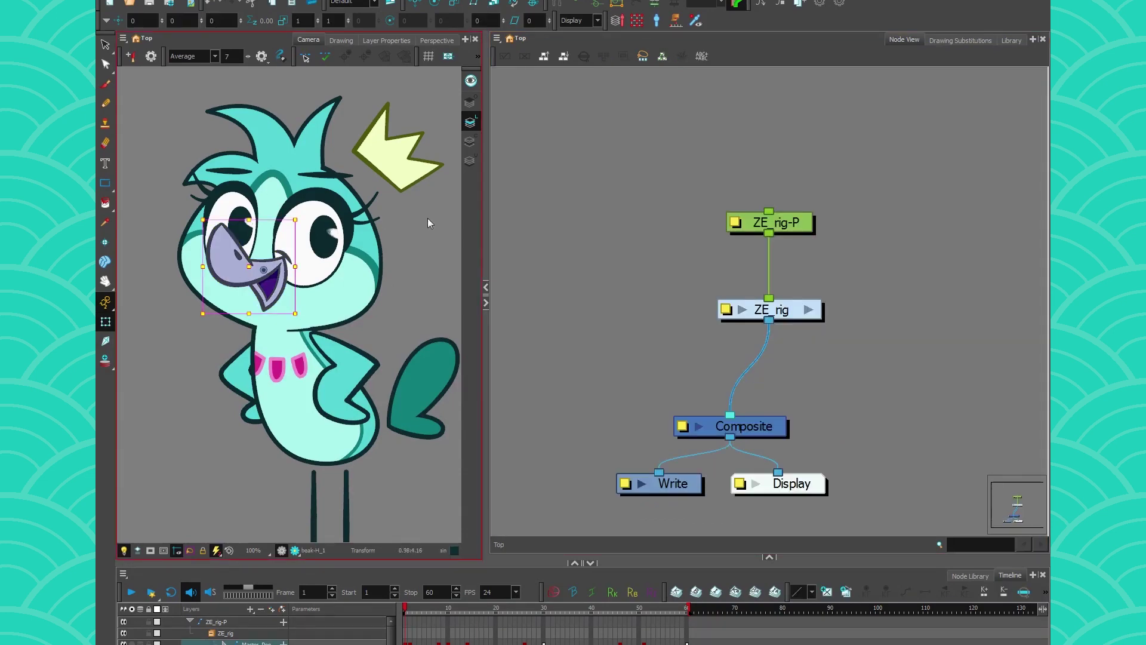
click(943, 38)
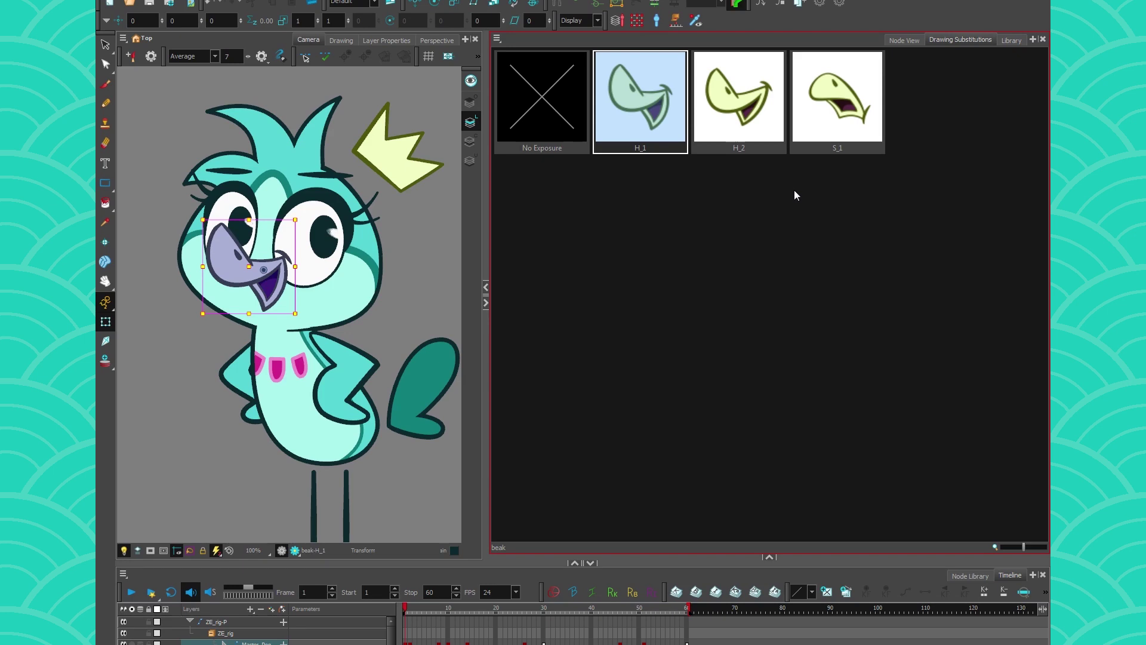
click(904, 40)
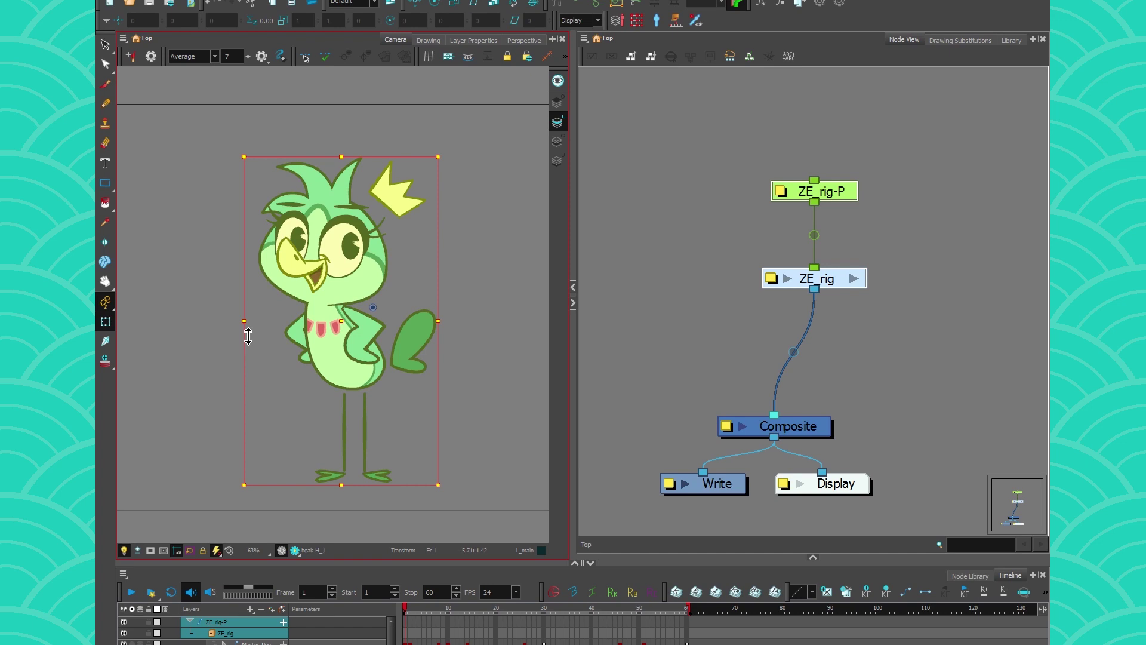
Sketch a rough dog-like character with a crown, long snout and curved tail beside the bird using the Brush tool.
key(alt+b)
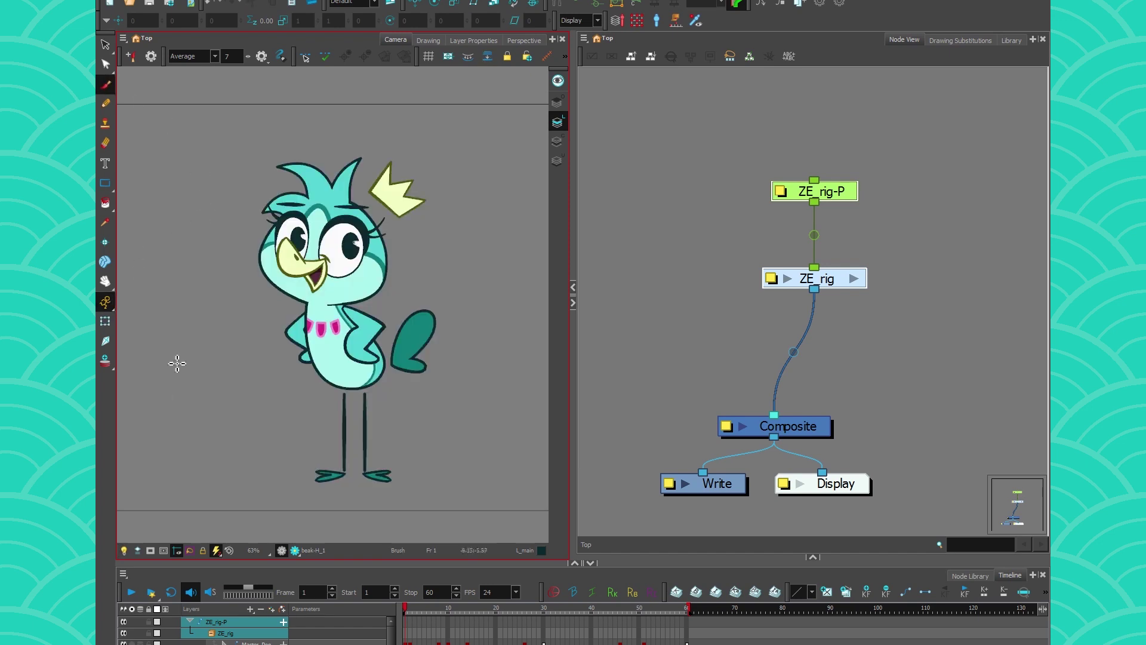
mouse_move(225, 203)
mouse_down()
mouse_move(202, 296)
mouse_move(197, 198)
mouse_move(190, 231)
mouse_move(168, 214)
mouse_move(204, 246)
mouse_up()
drag(162, 249, 173, 249)
mouse_move(206, 291)
mouse_down()
mouse_move(171, 347)
mouse_move(220, 298)
mouse_move(237, 343)
mouse_move(129, 332)
mouse_up()
mouse_move(216, 396)
mouse_down()
mouse_move(211, 492)
mouse_move(123, 482)
mouse_up()
drag(212, 478, 242, 475)
drag(171, 393, 284, 385)
drag(316, 239, 292, 260)
drag(222, 225, 221, 235)
mouse_move(350, 384)
mouse_down()
mouse_move(412, 373)
mouse_move(421, 406)
mouse_up()
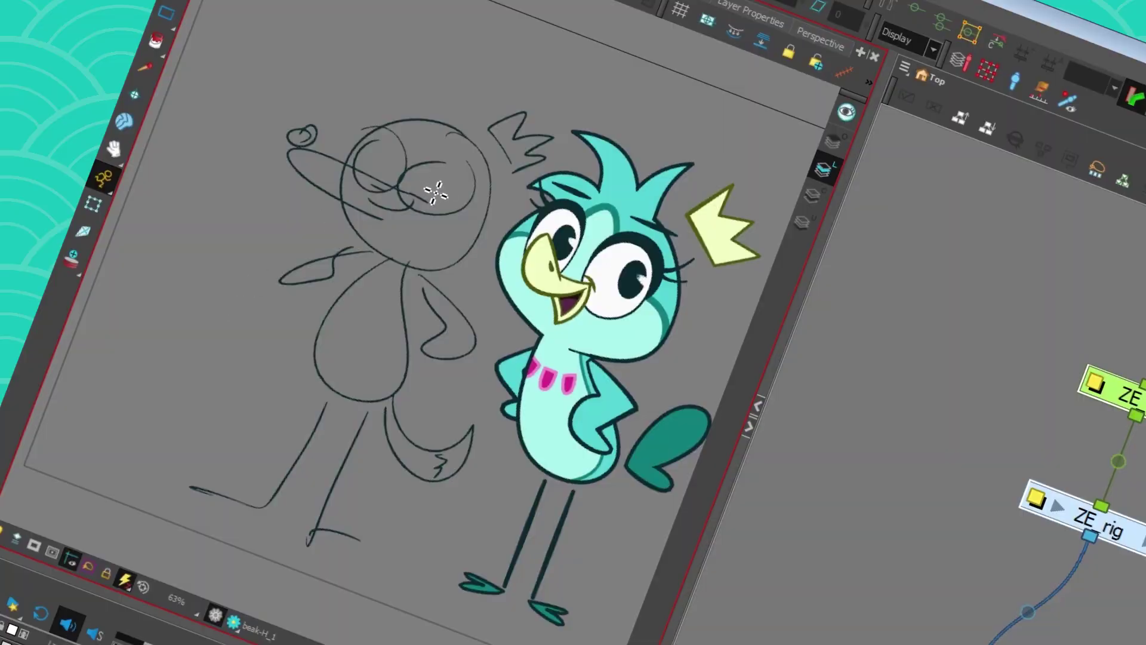
mouse_move(247, 195)
mouse_down()
mouse_move(252, 221)
mouse_move(196, 235)
mouse_up()
drag(271, 357, 236, 355)
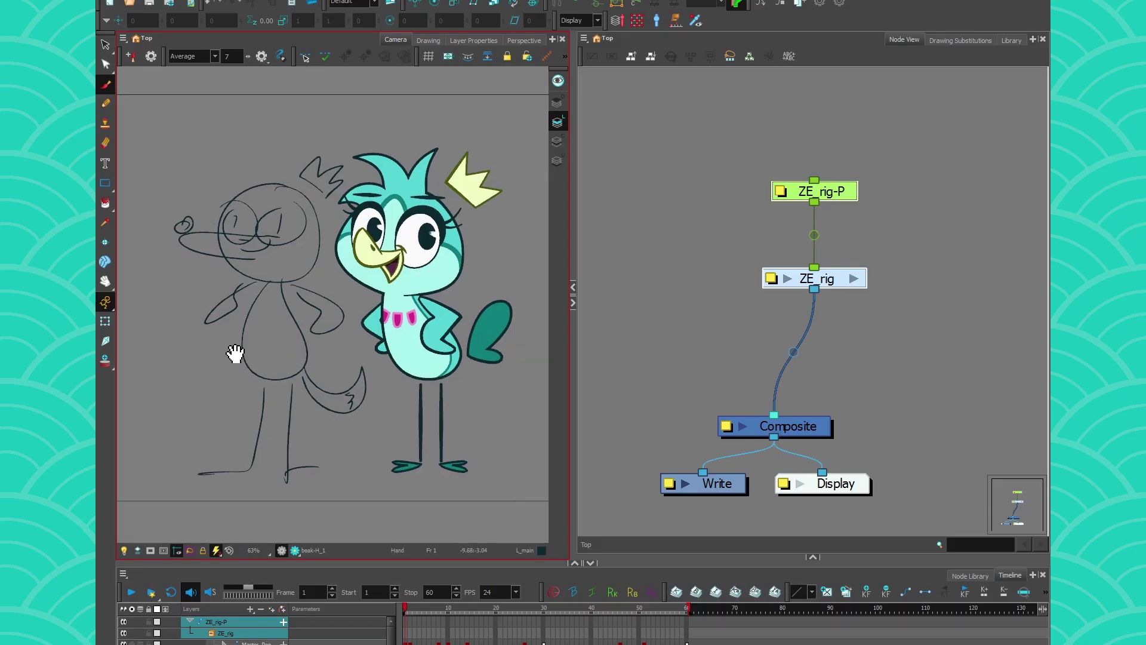
Select the whole rough character sketch beside the bird and delete it.
click(105, 46)
mouse_move(211, 142)
mouse_down()
mouse_move(301, 533)
mouse_move(297, 146)
mouse_up()
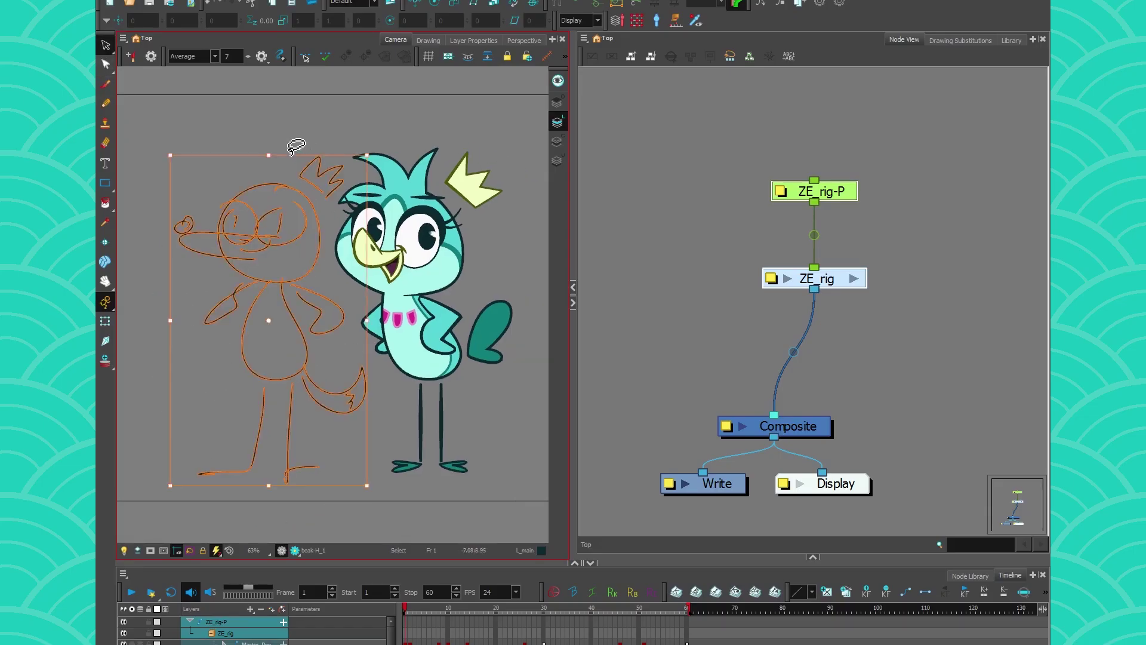
key(Delete)
Try duplicating the ZE_rig group and its peg as a second bird placed beside the original.
click(810, 124)
mouse_move(778, 140)
mouse_down()
mouse_move(854, 228)
mouse_move(864, 334)
mouse_up()
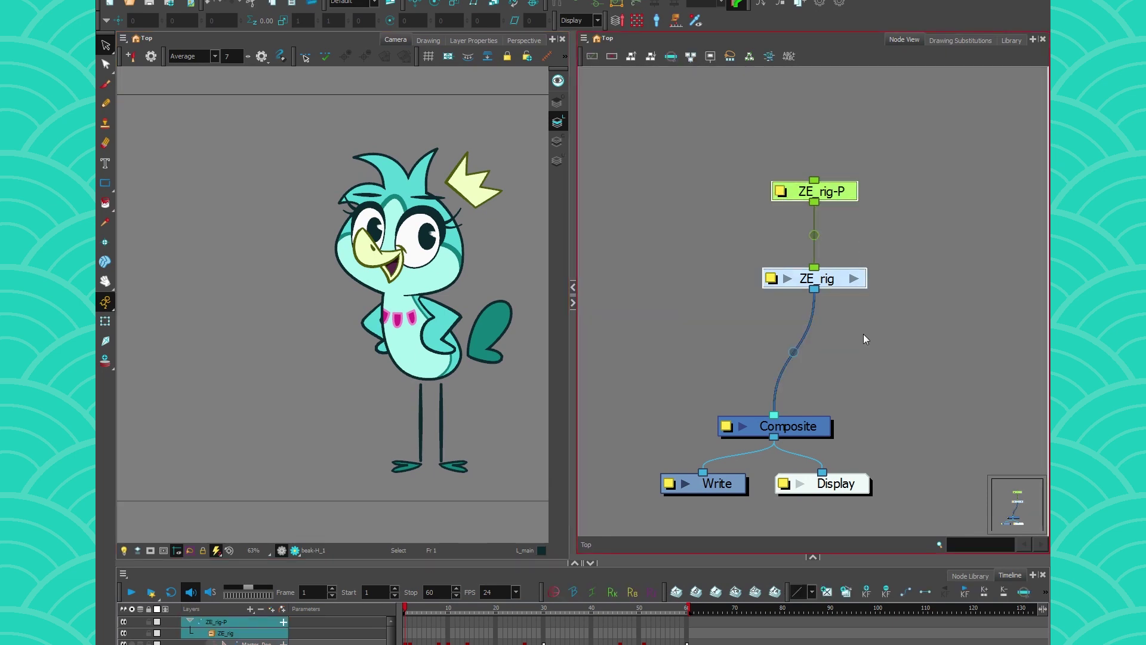
click(124, 1)
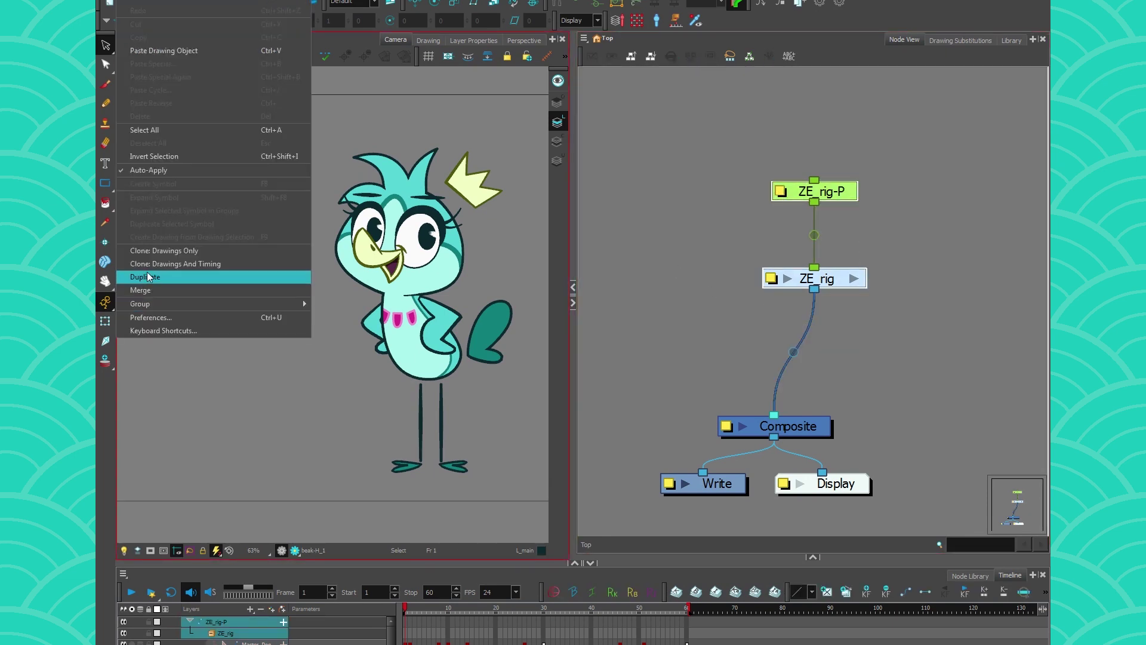
click(151, 276)
click(671, 383)
click(693, 224)
click(106, 321)
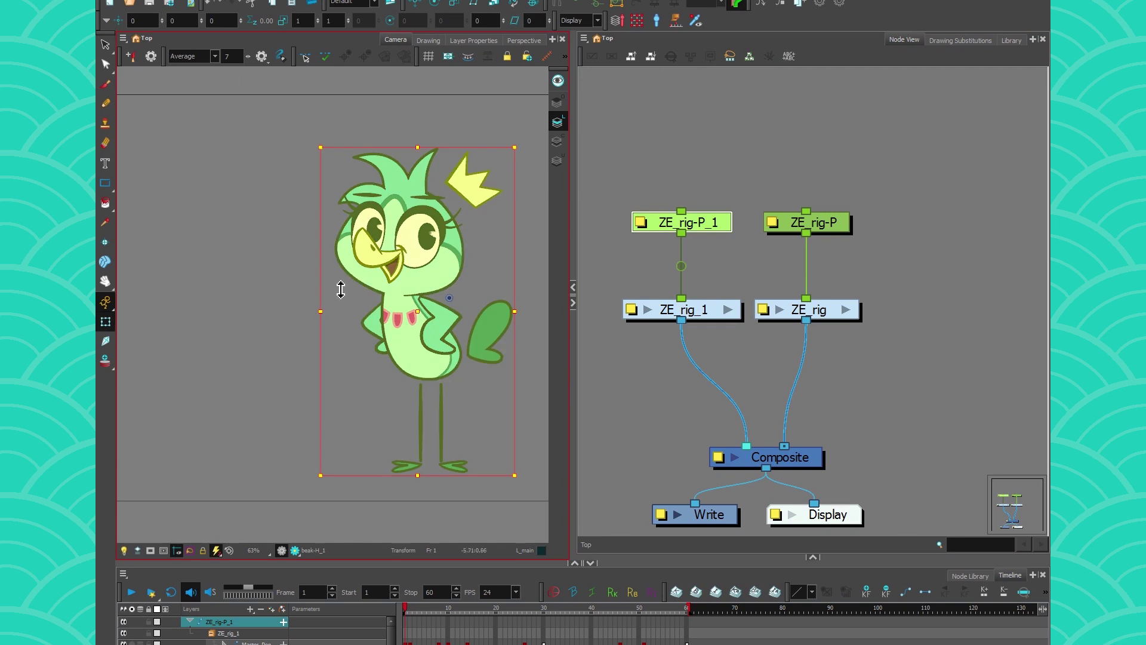
drag(414, 297, 218, 291)
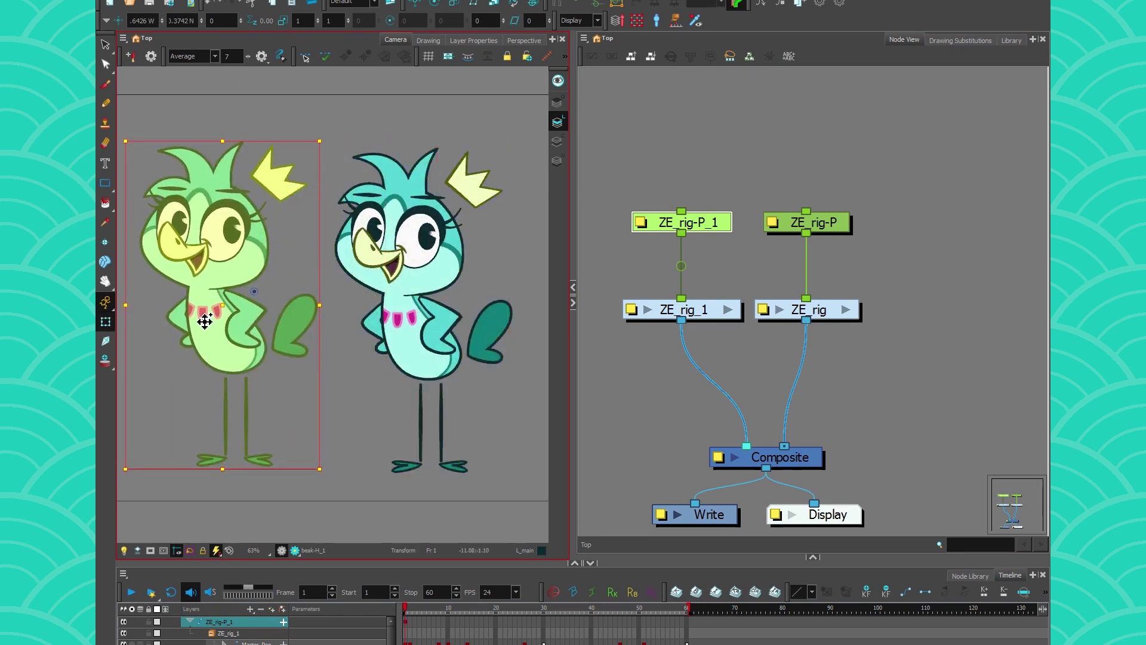
key(Delete)
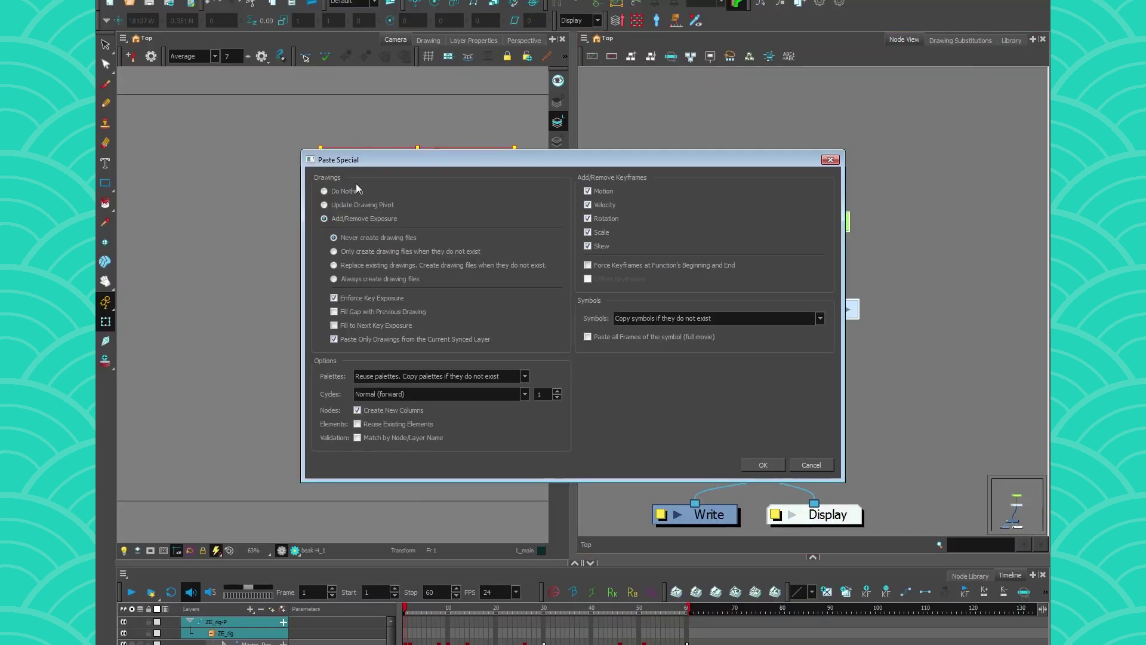
Paste a copy of ZE_rig and its peg using Paste Special with Create New Columns, and connect it to the Composite.
mouse_move(395, 158)
mouse_down()
mouse_move(324, 91)
mouse_move(407, 146)
mouse_up()
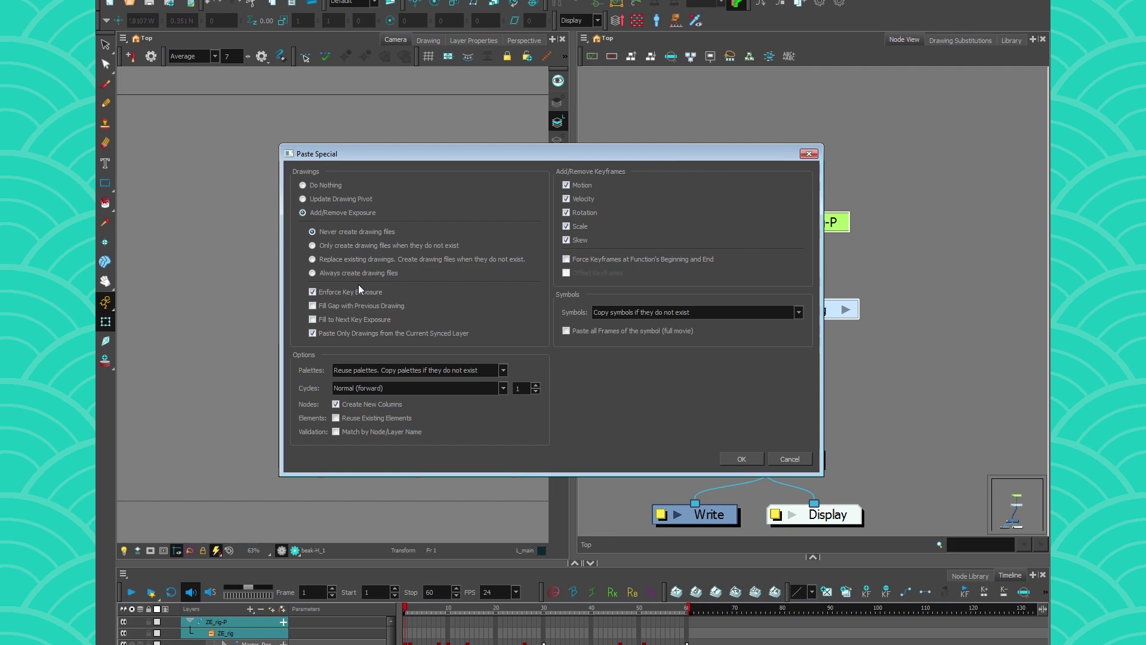
drag(329, 158, 529, 46)
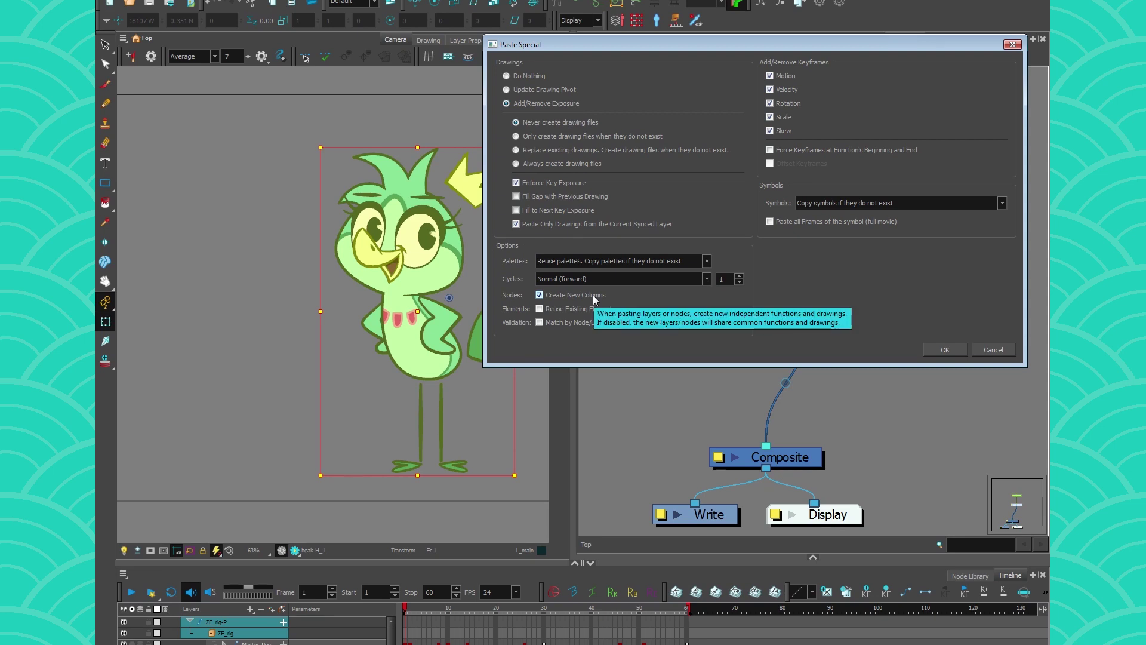
click(946, 349)
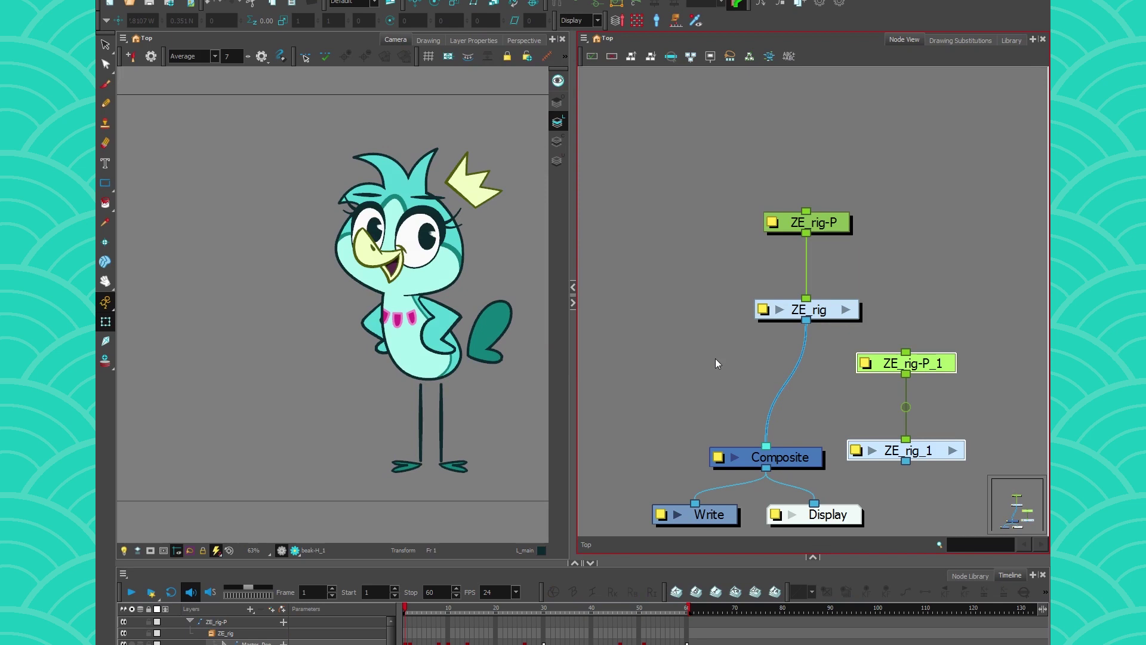
drag(751, 238, 639, 214)
drag(666, 312, 746, 446)
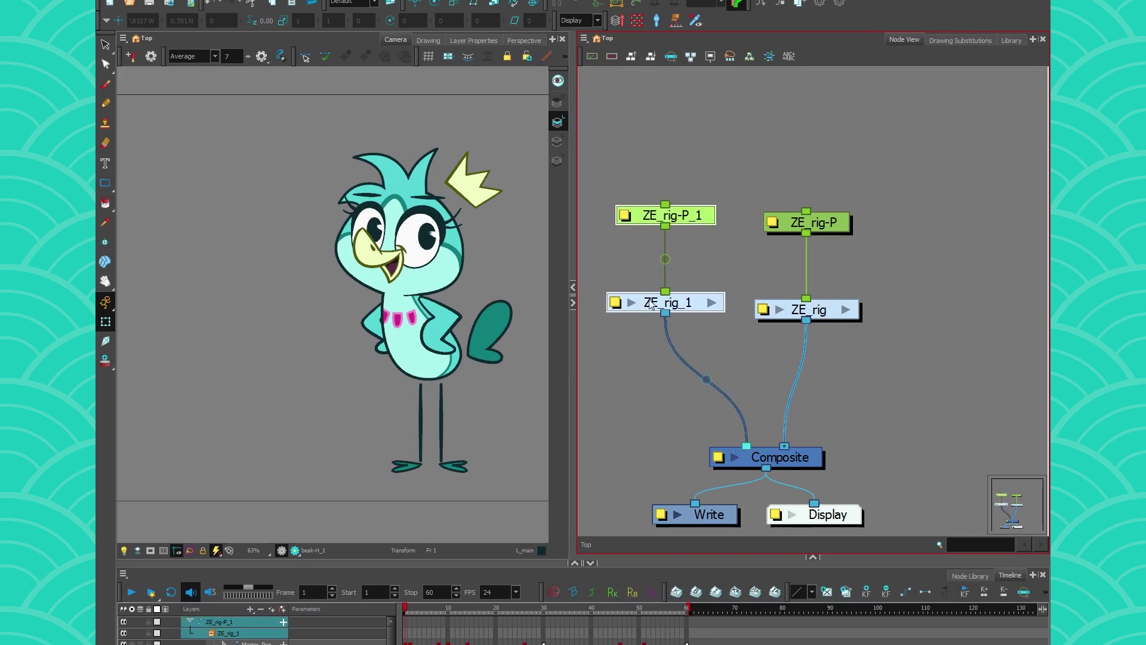
Try to move the pasted rig beside the original bird using the ZE_rig-P_1 peg.
click(673, 216)
drag(450, 299, 182, 206)
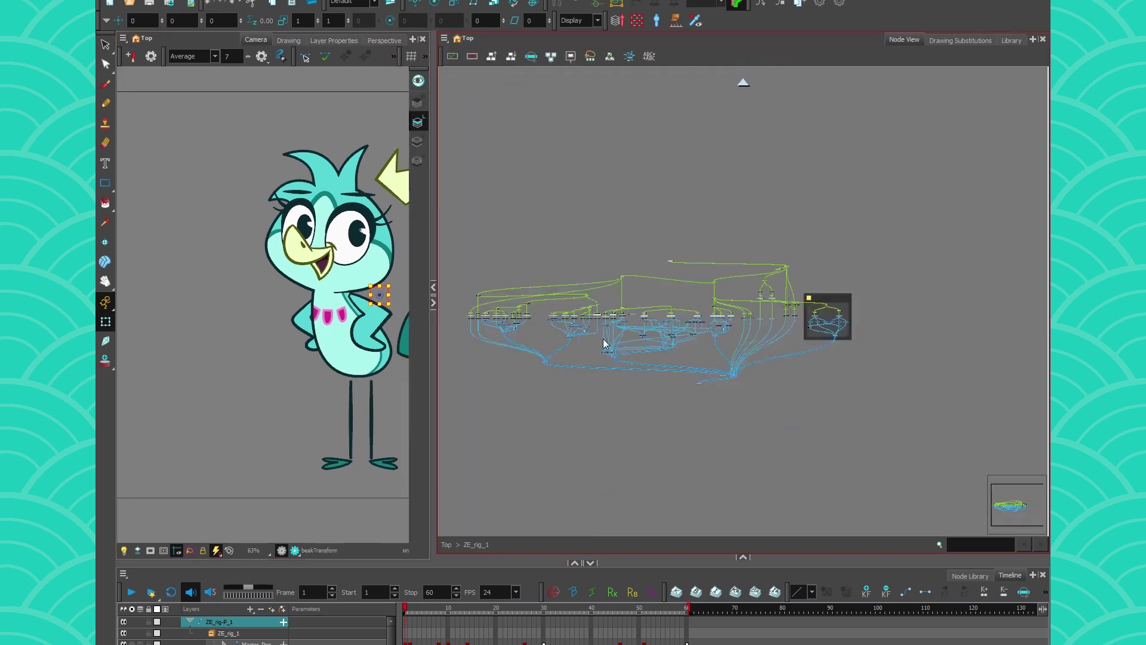
Examine the front and back eye nodes and their names inside the ZE_rig_1 group.
scroll(603, 339, up, 5)
scroll(667, 324, up, 2)
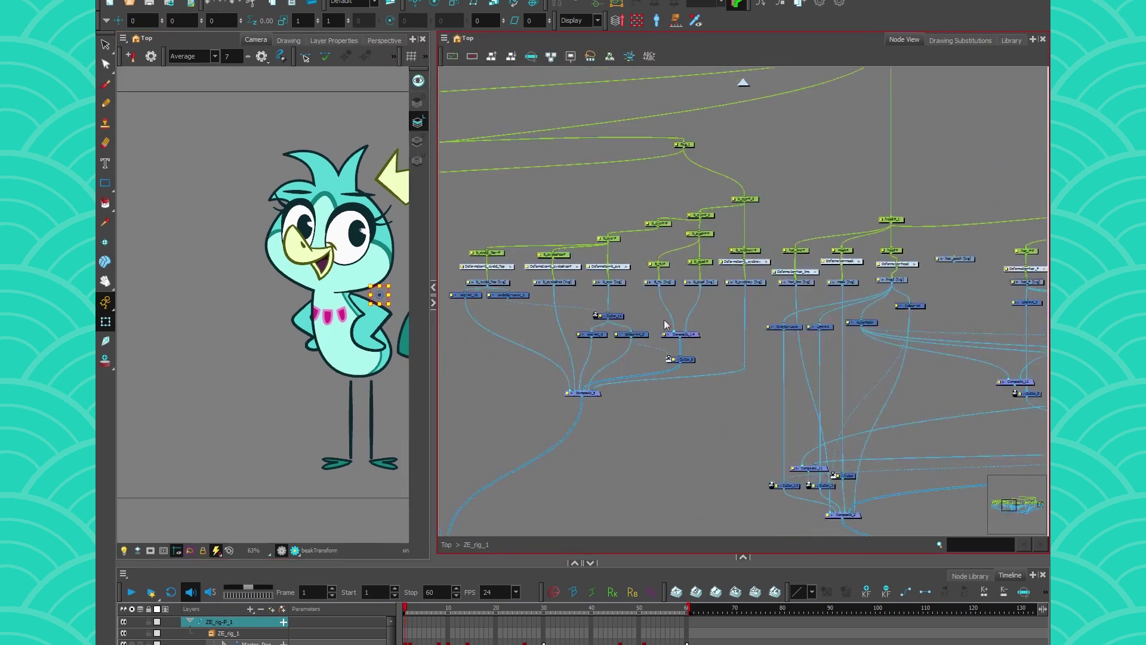
scroll(662, 284, up, 4)
click(806, 276)
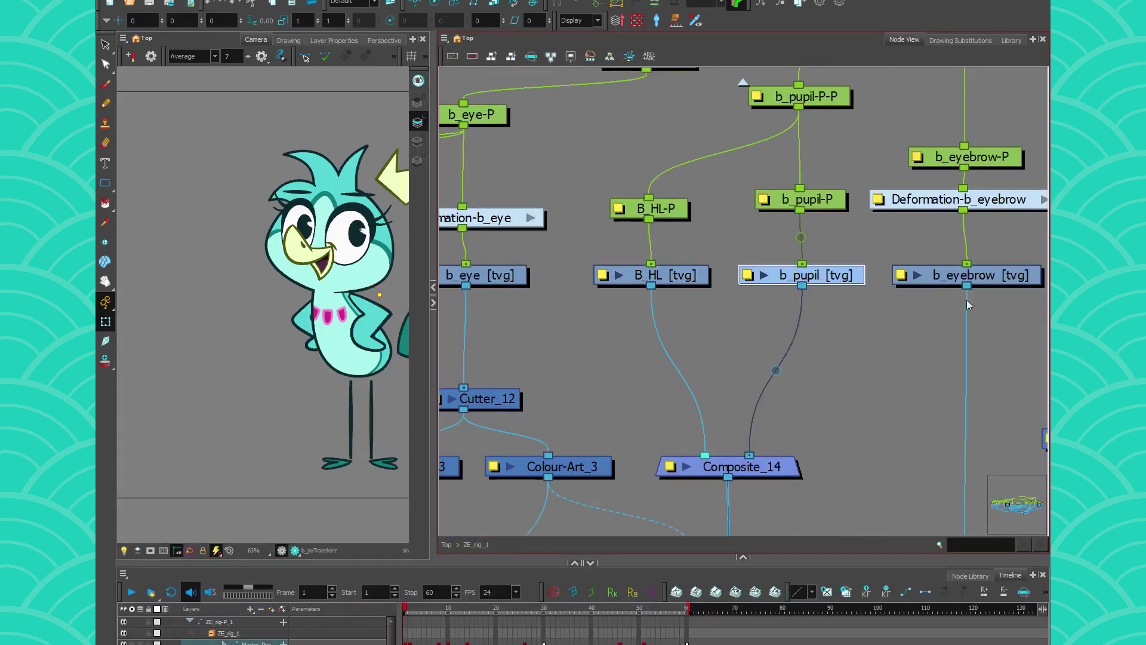
scroll(874, 310, down, 2)
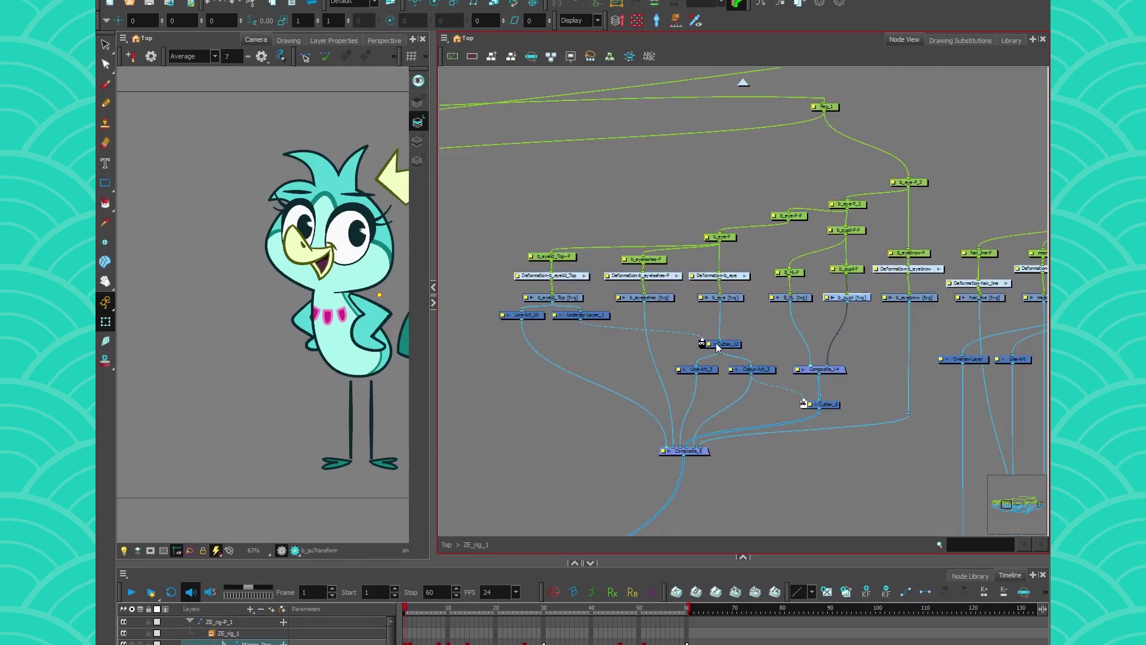
scroll(568, 353, up, 5)
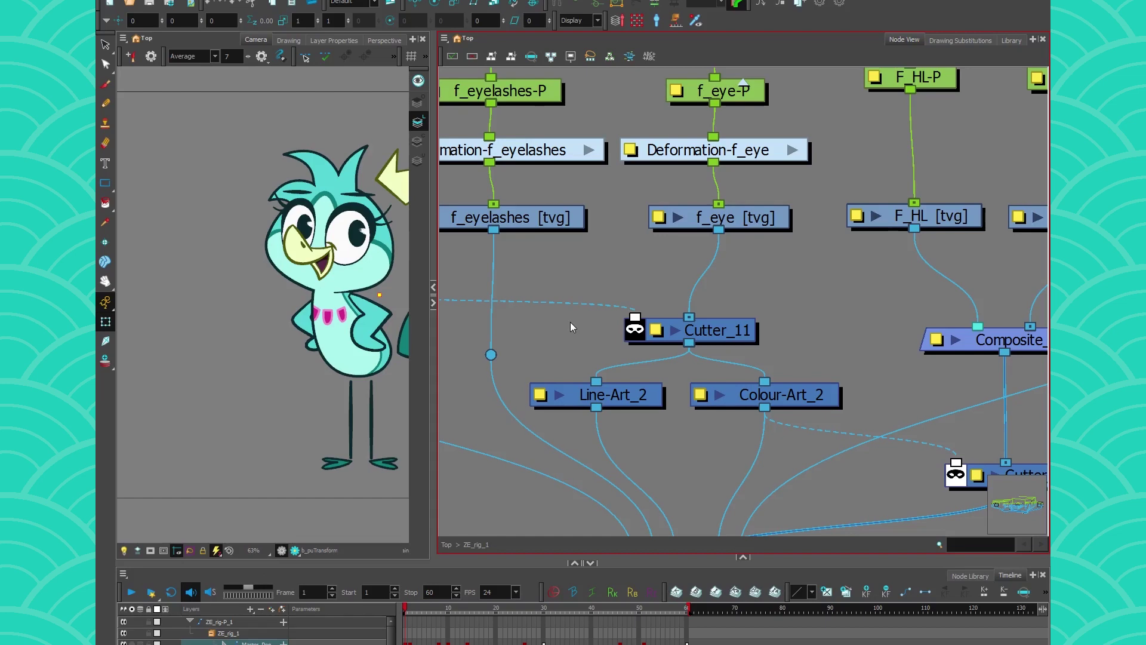
scroll(571, 321, down, 6)
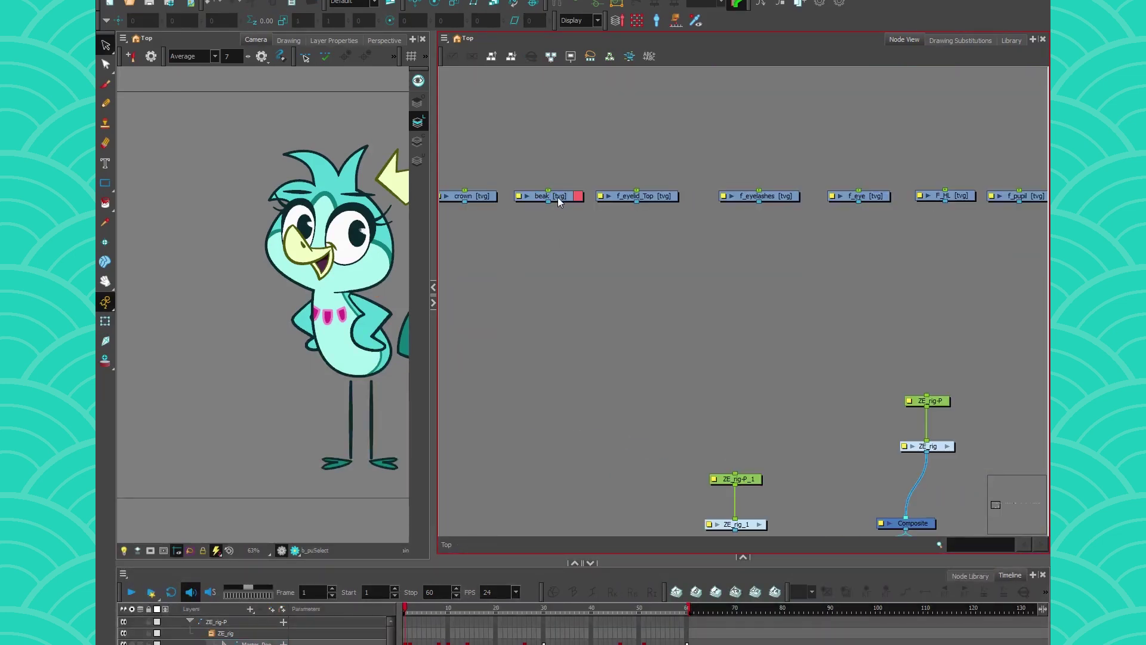
Try connecting the loose beak drawing node to the Composite, check its drawing substitutions, and undo these node changes.
click(559, 199)
drag(549, 201, 906, 518)
click(944, 39)
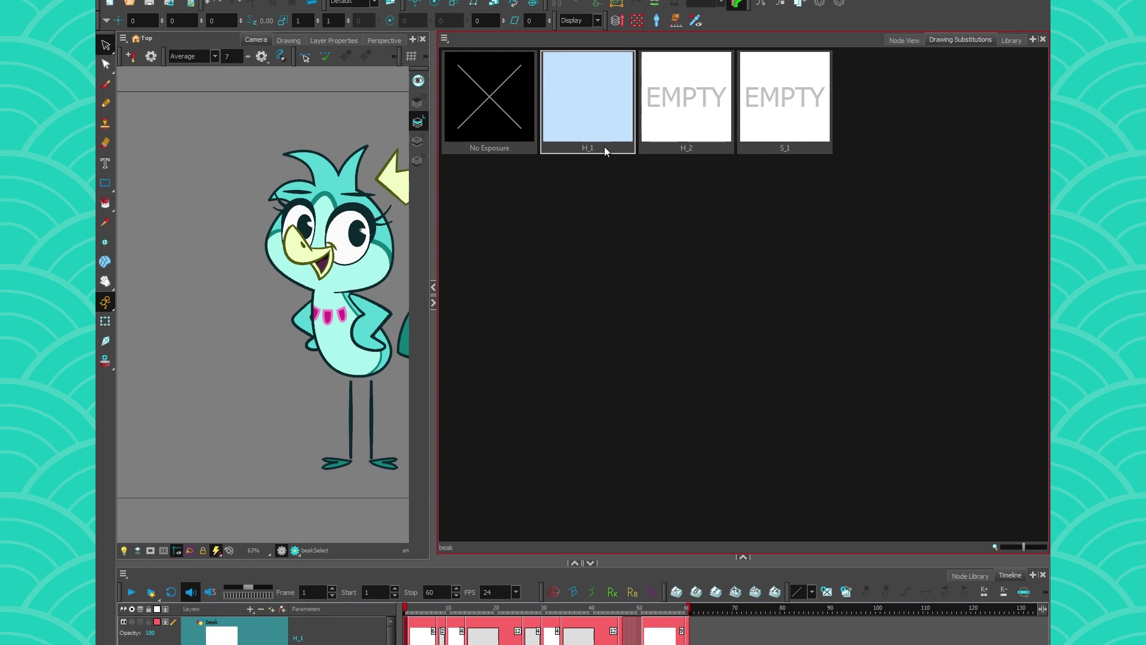
click(904, 40)
click(693, 395)
key(ctrl+z)
key(ctrl+z)
key(ctrl+z)
key(ctrl+z)
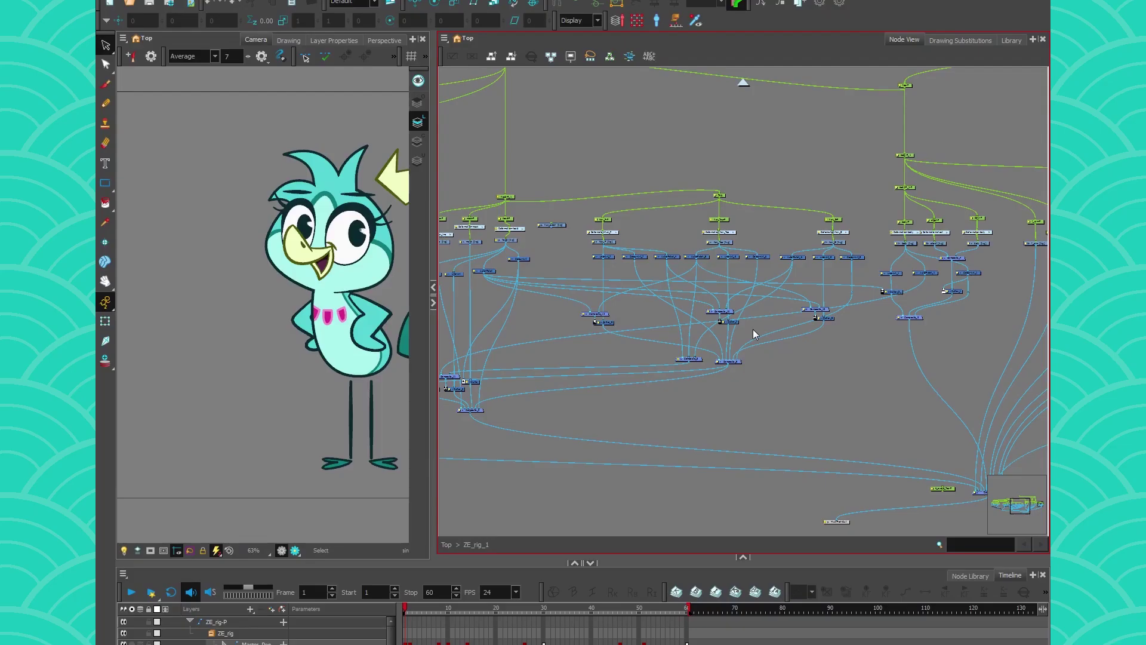
Leave the ZE_rig_1 group and look at the Add Prefix or Suffix options without applying them.
key(ctrl+shift+e)
drag(721, 270, 727, 262)
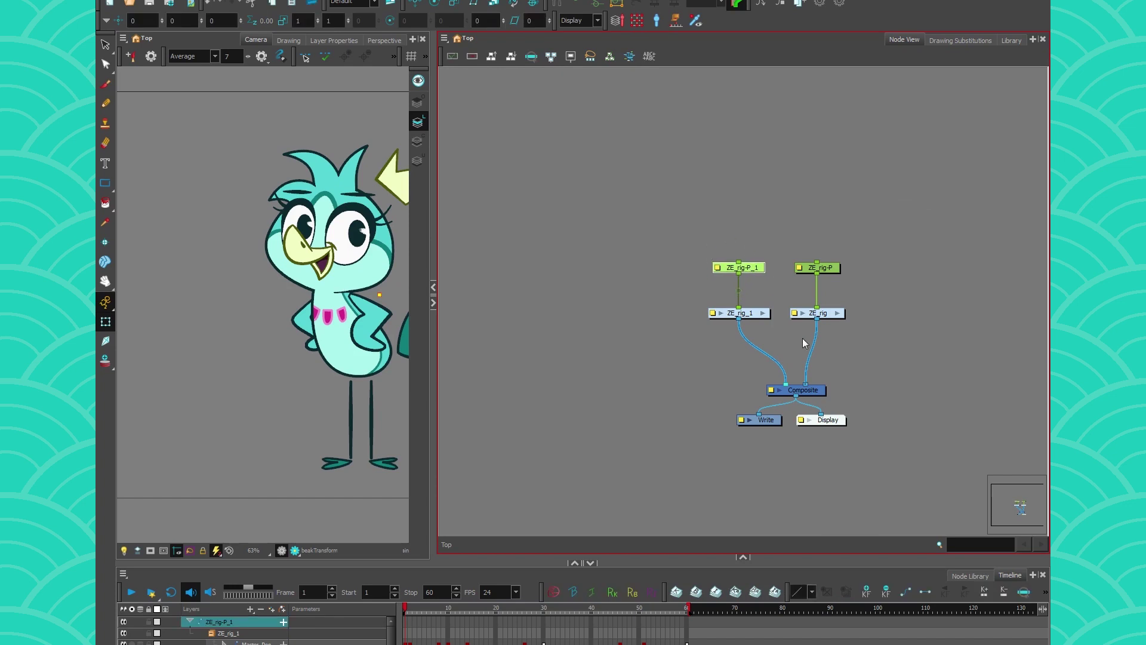
click(650, 58)
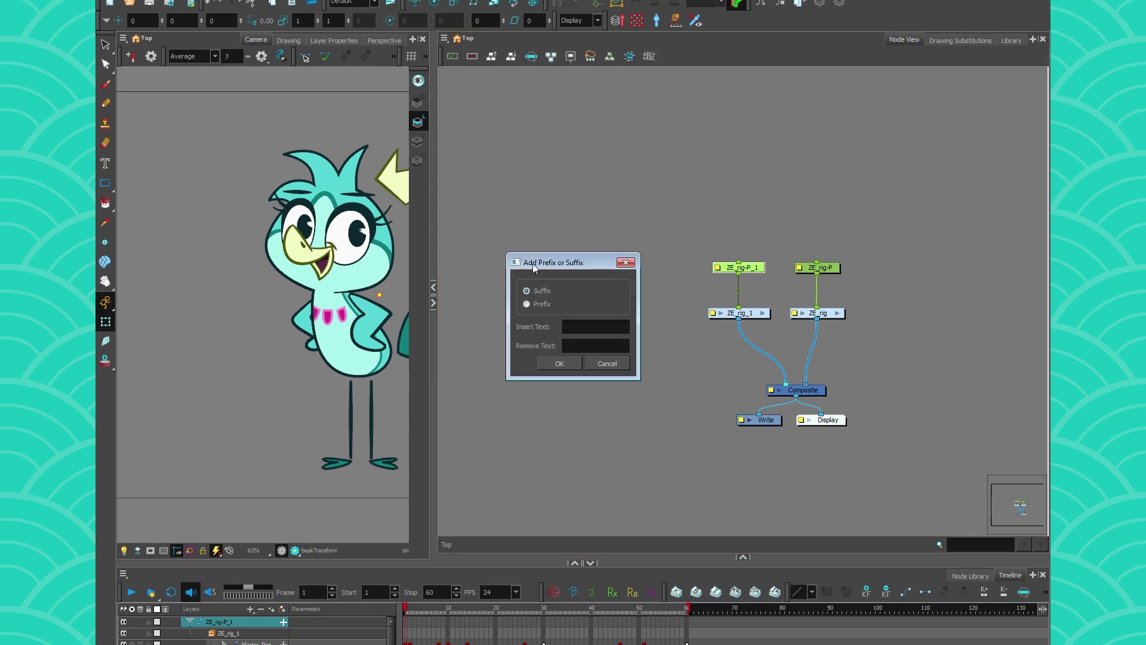
click(607, 364)
Move the ZE_rig_1 group and its peg together farther away from the ZE_rig nodes.
scroll(751, 316, up, 3)
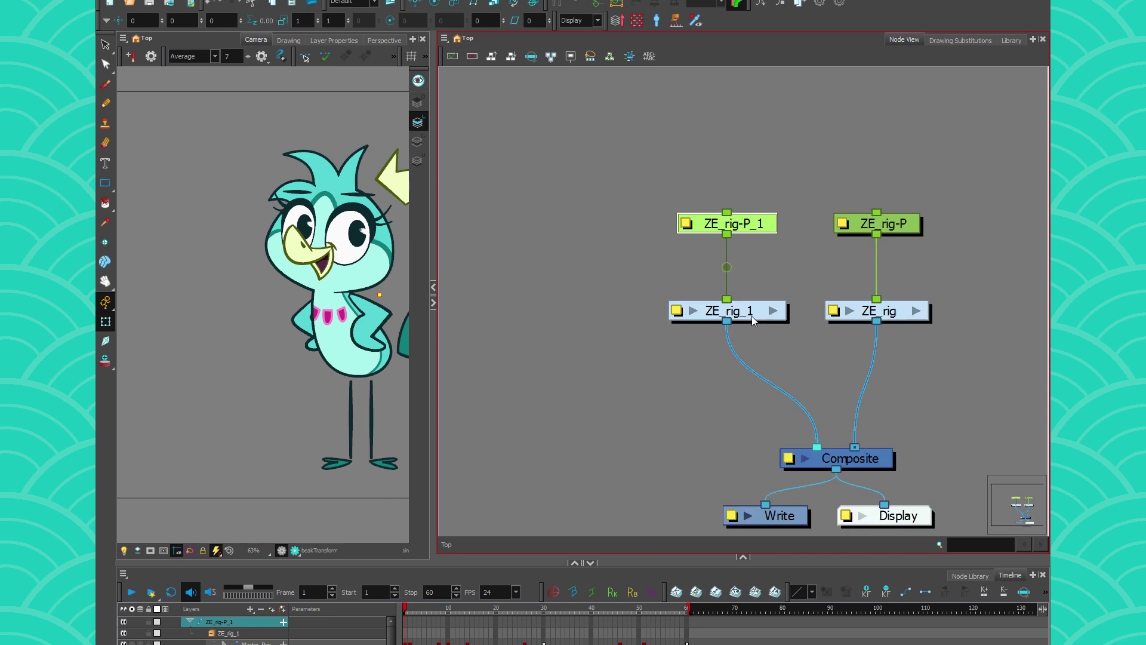
drag(688, 149, 753, 340)
drag(752, 305, 675, 297)
Replace the ZE_ prefix of the copied rig group and its peg with BOO_.
click(647, 57)
drag(570, 262, 436, 199)
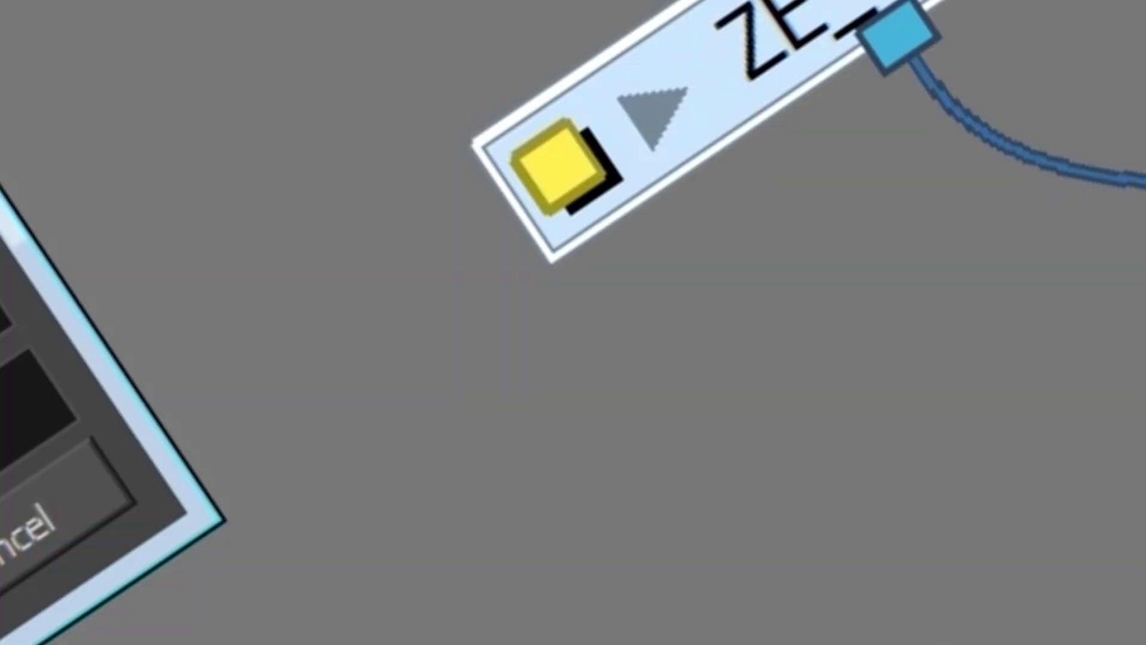
click(393, 241)
click(439, 279)
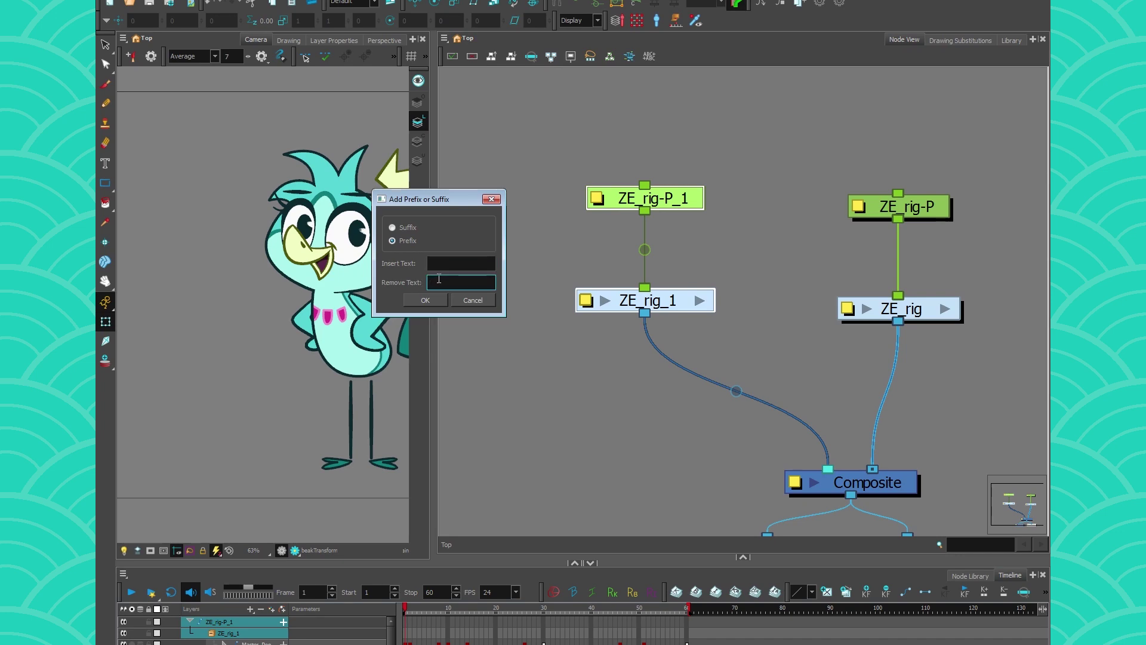
text(ZE_)
click(431, 259)
text(BOO_)
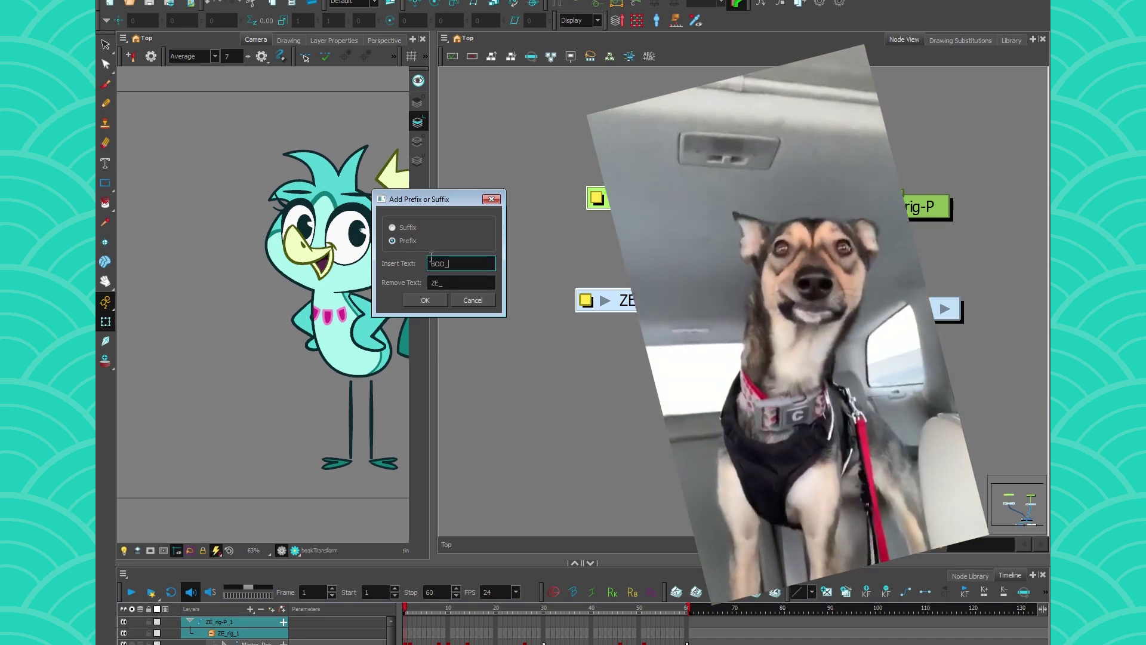
key(Return)
Remove the _1 suffix from the BOO_ rig group and its peg.
drag(634, 115, 664, 342)
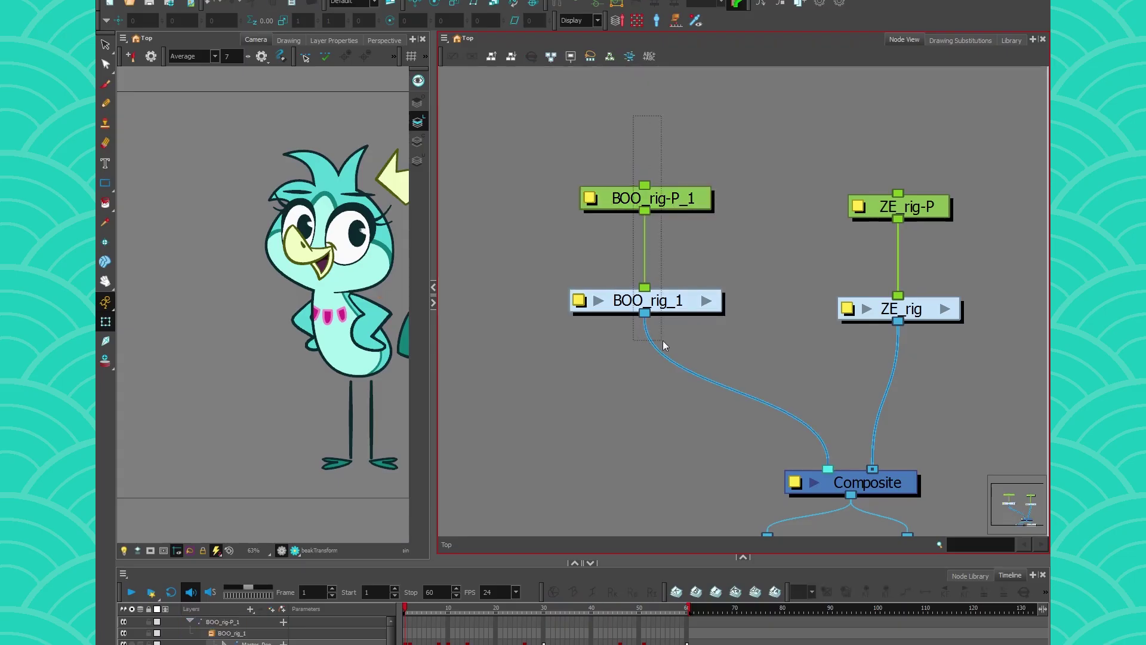
click(649, 56)
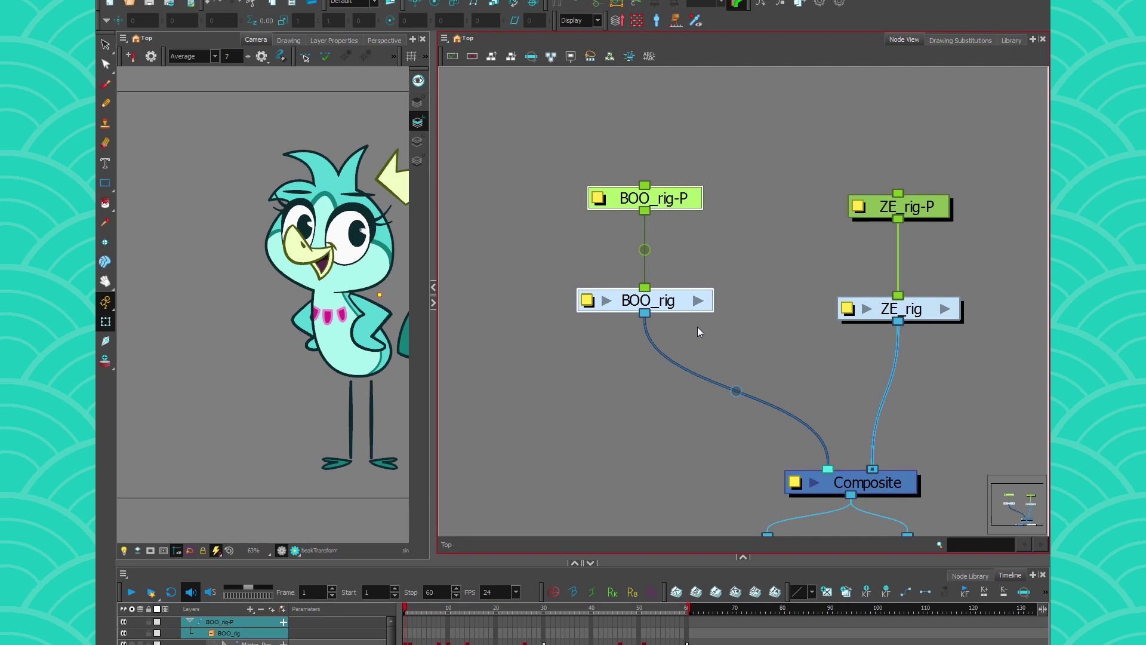
Move the ZE_rig group and its peg level with the BOO_rig nodes and deselect them.
drag(434, 323, 504, 322)
drag(352, 380, 290, 378)
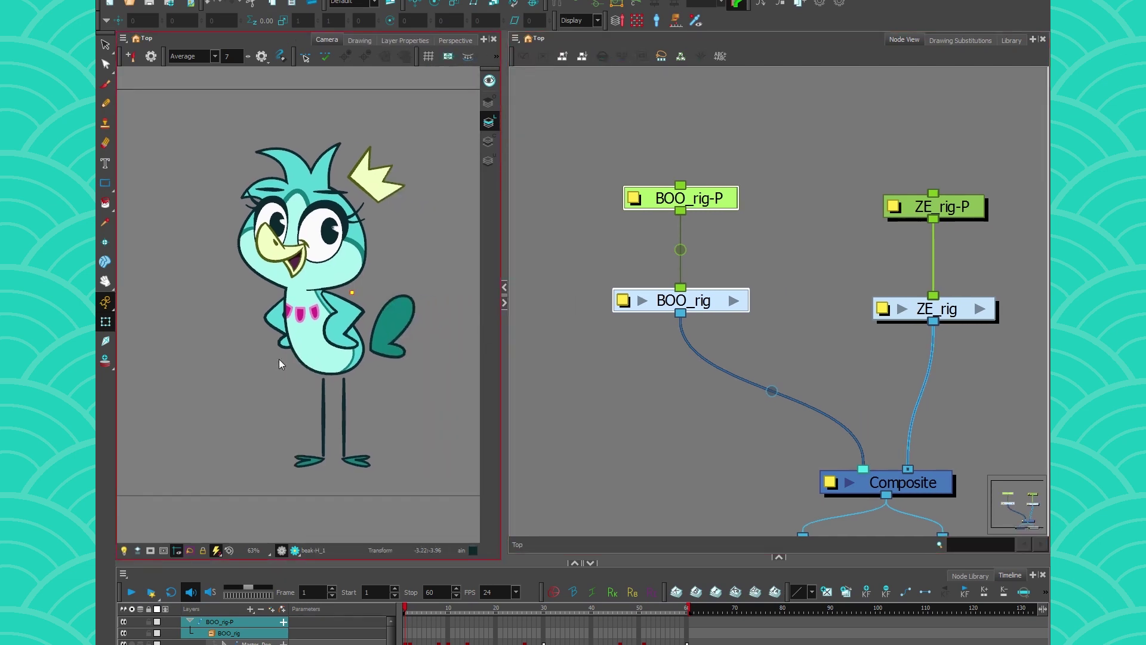
drag(951, 139, 931, 342)
drag(939, 312, 934, 305)
click(830, 236)
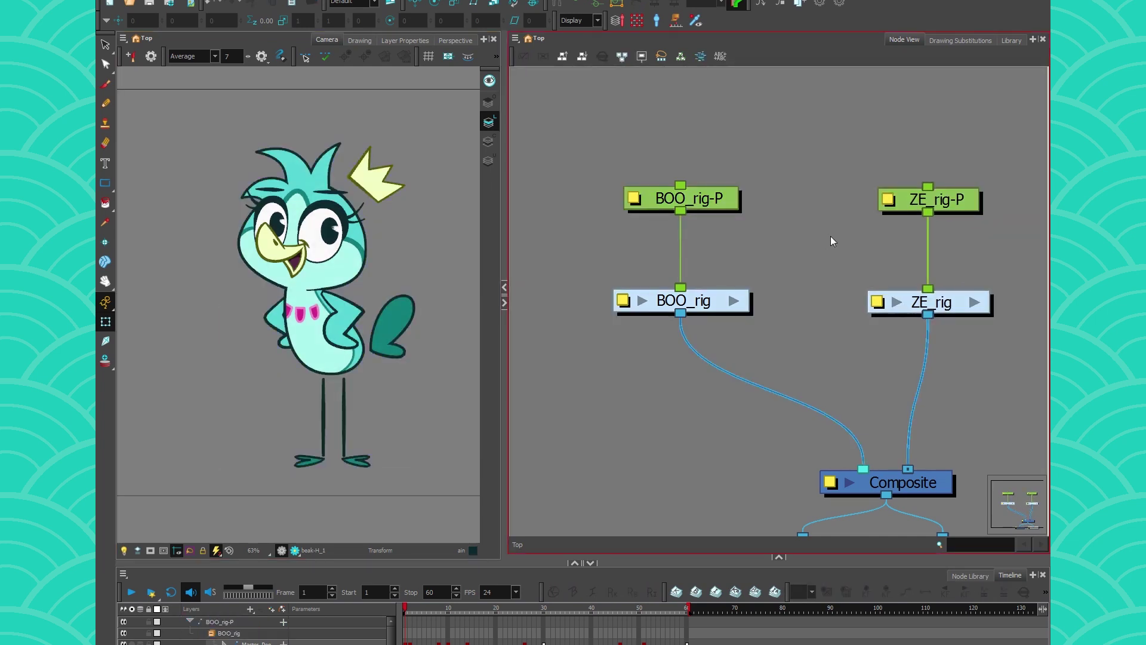